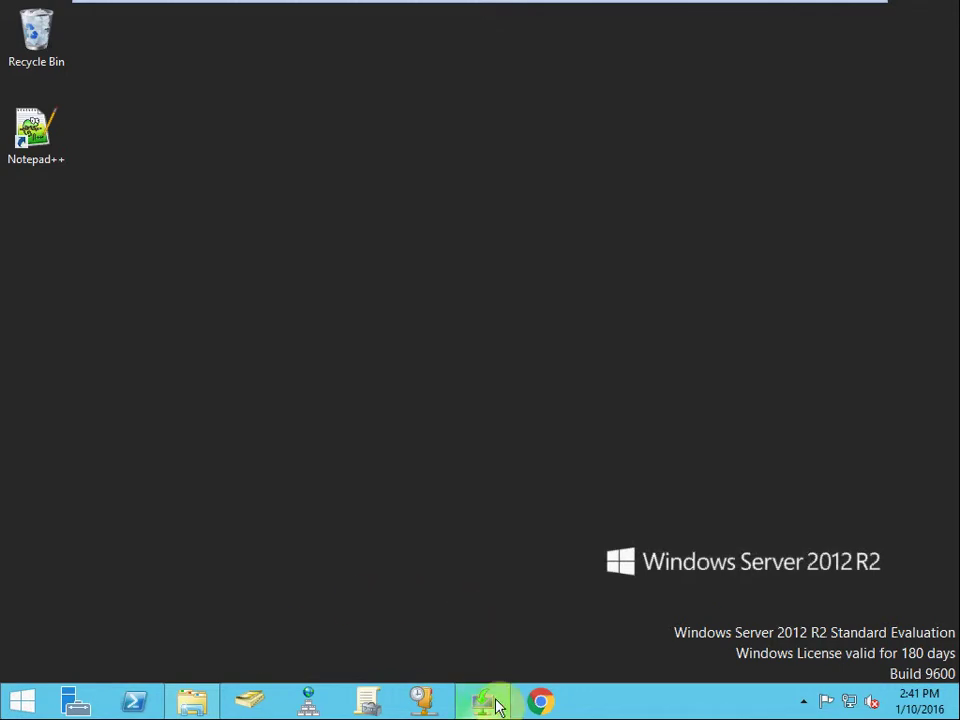
Browse This PC and Local Disk (C:), then move the 411 Win 8 folder window to mid-screen
{"action": "mouse_move", "coordinate": [491, 703]}
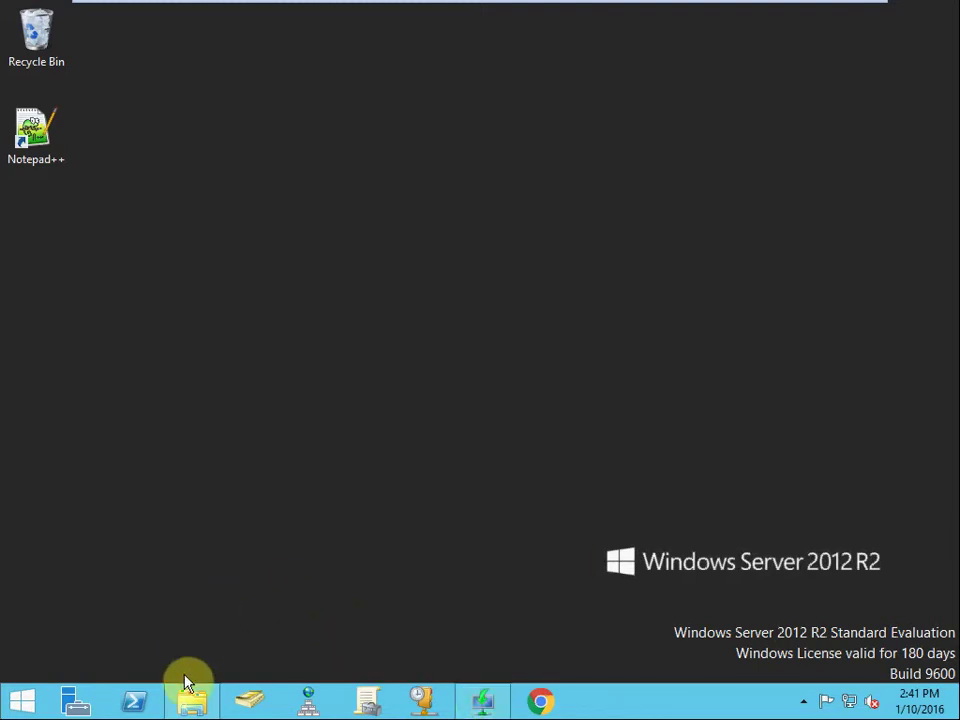
{"action": "left_click", "coordinate": [192, 703]}
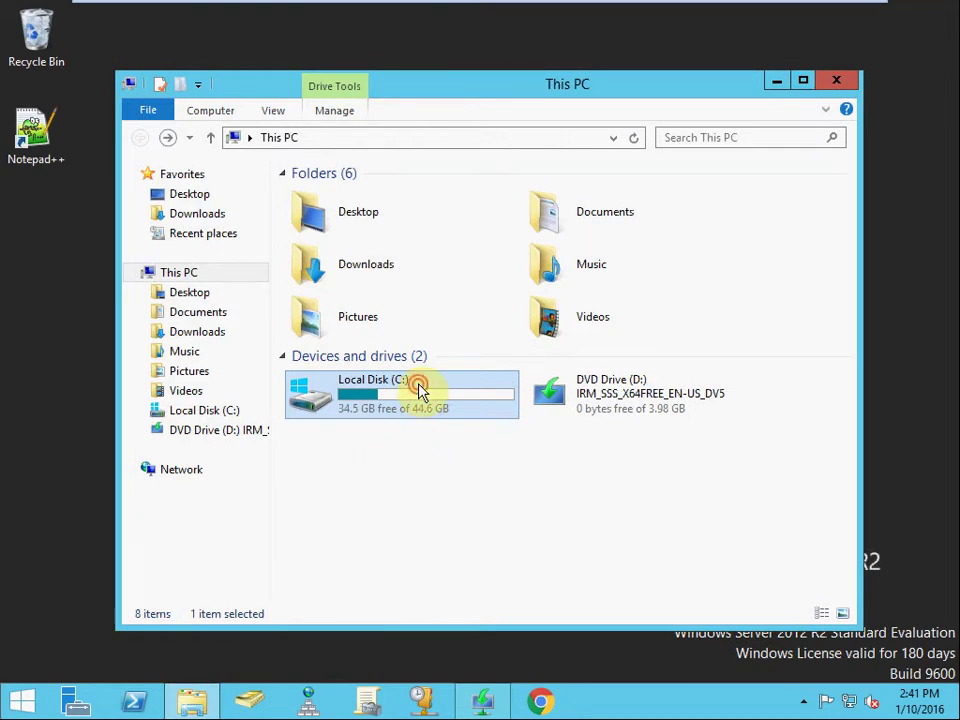
{"action": "double_click", "coordinate": [420, 390]}
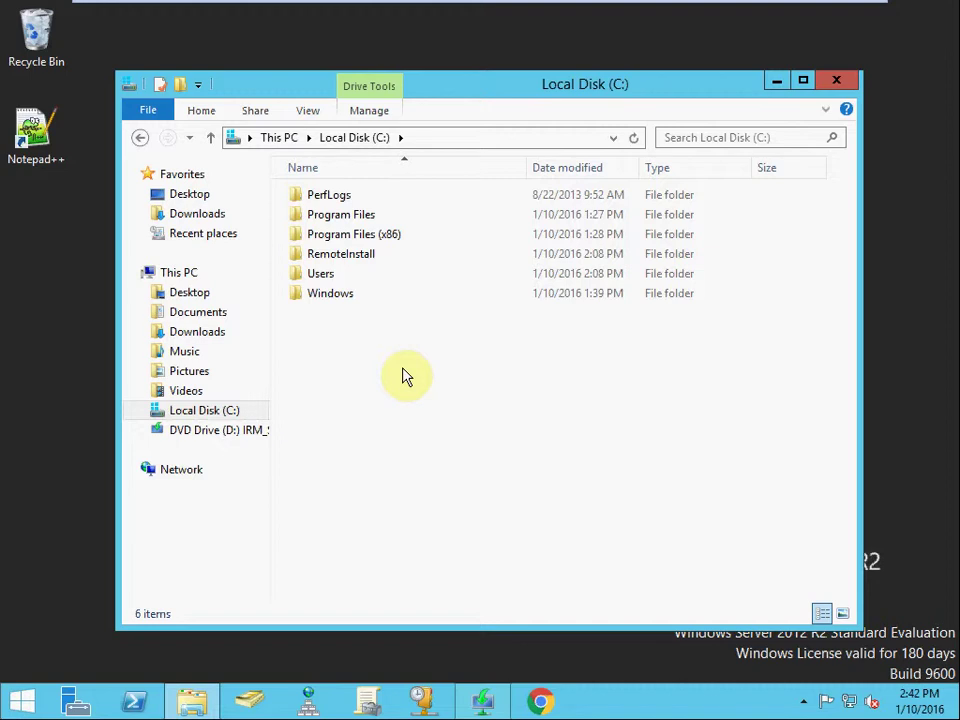
{"action": "left_click", "coordinate": [777, 80]}
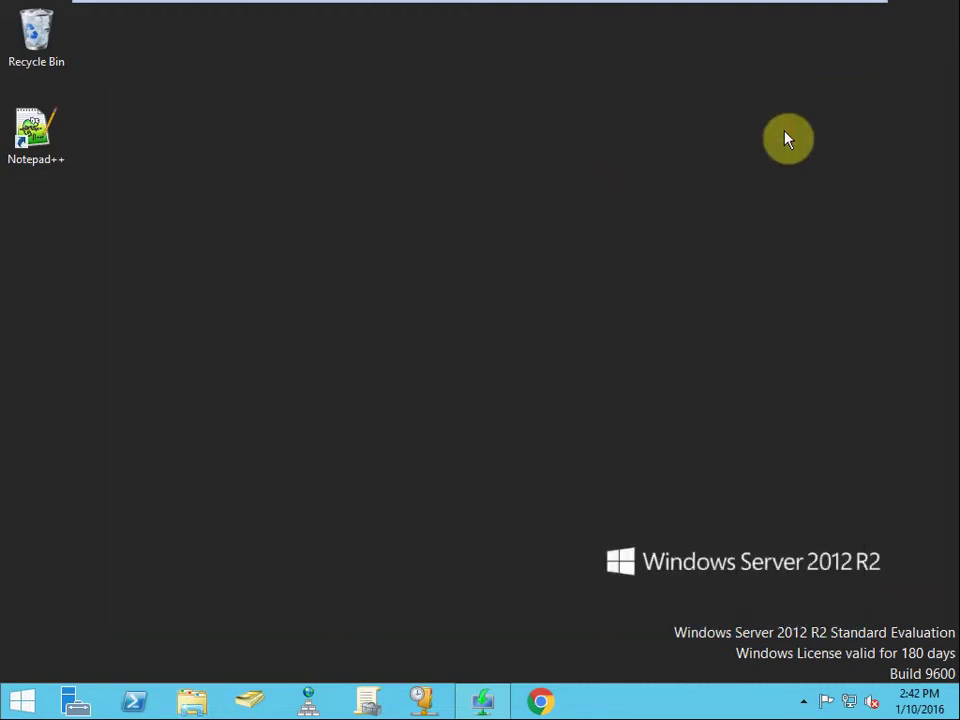
{"action": "mouse_move", "coordinate": [482, 6]}
{"action": "left_click_drag", "start_coordinate": [0, 75], "coordinate": [444, 81]}
Step through the VMware machine tabs and switch to the powered-off WDS Client virtual machine
{"action": "mouse_move", "coordinate": [586, 22]}
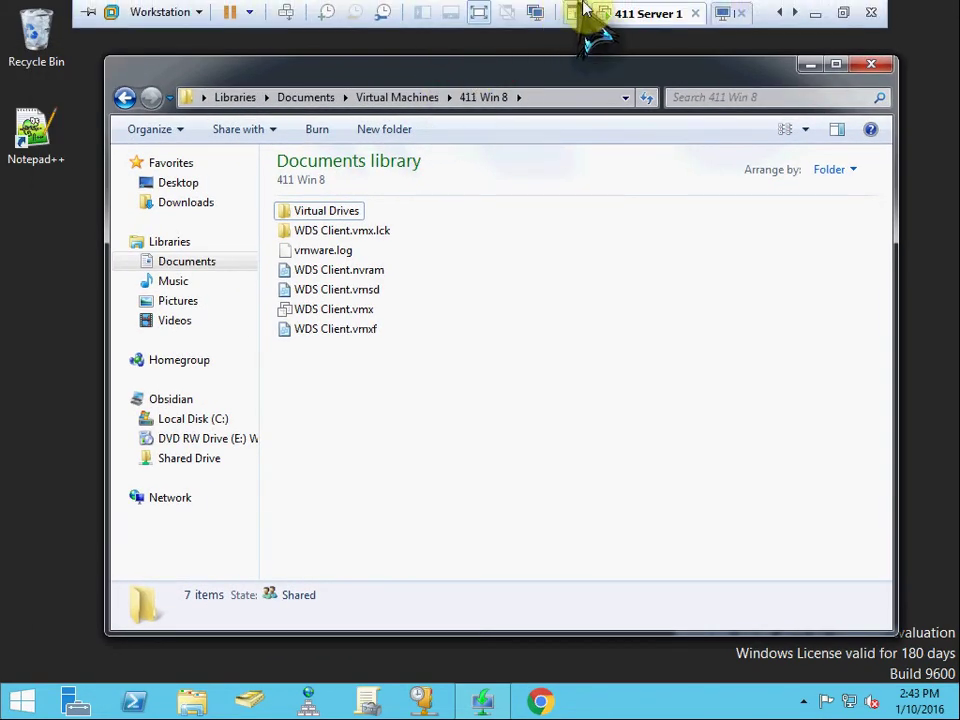
{"action": "left_click", "coordinate": [791, 13]}
{"action": "left_click", "coordinate": [791, 13]}
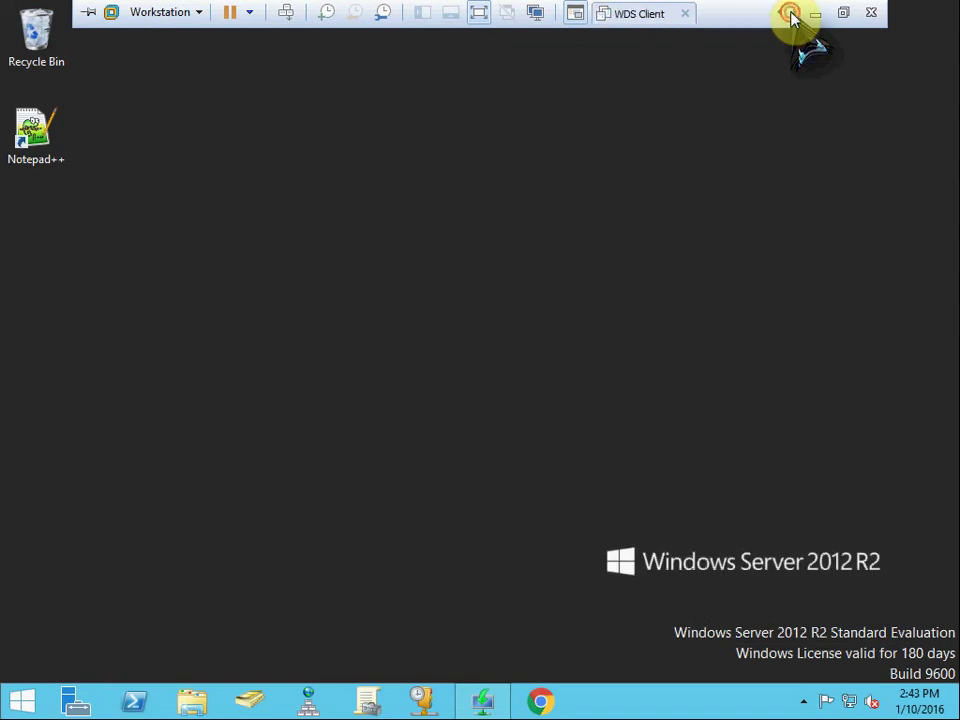
{"action": "left_click", "coordinate": [667, 20]}
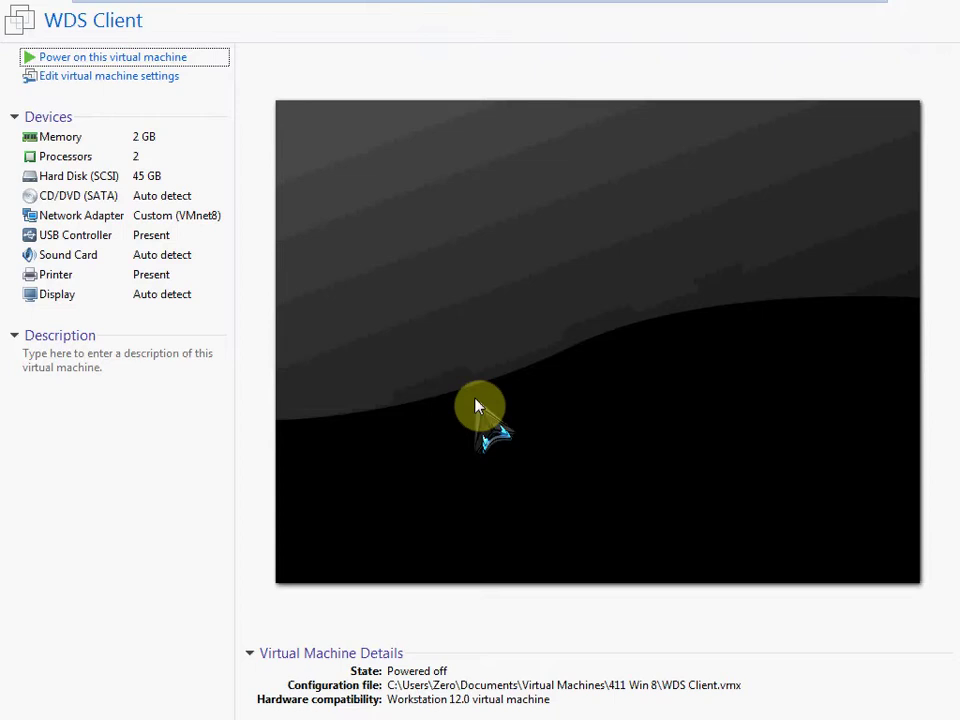
{"action": "mouse_move", "coordinate": [615, 5]}
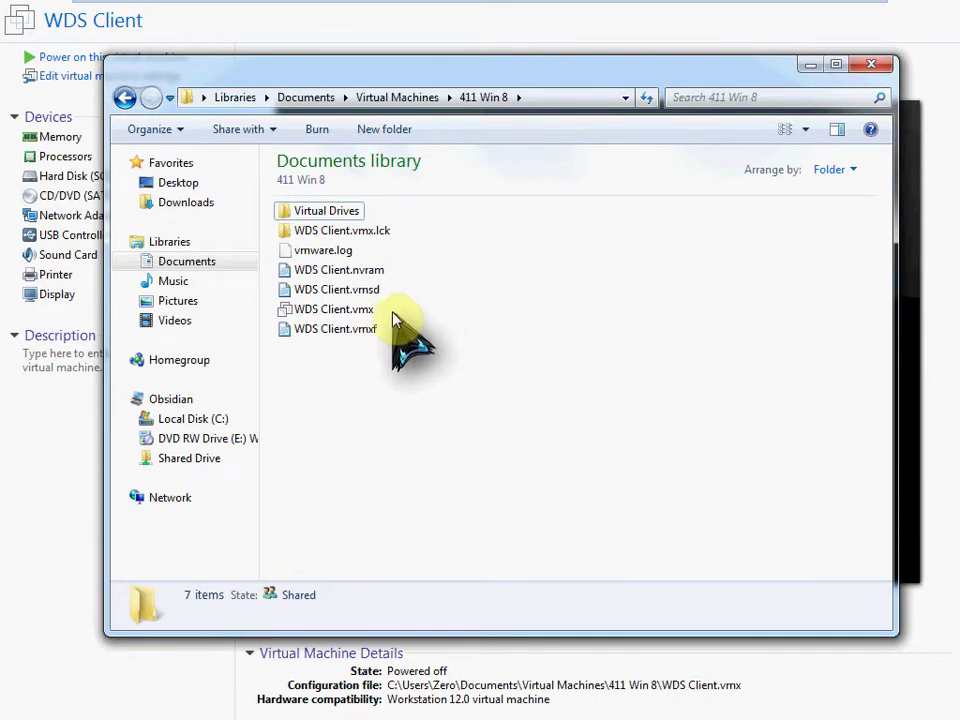
{"action": "left_click", "coordinate": [335, 309]}
{"action": "right_click", "coordinate": [330, 310]}
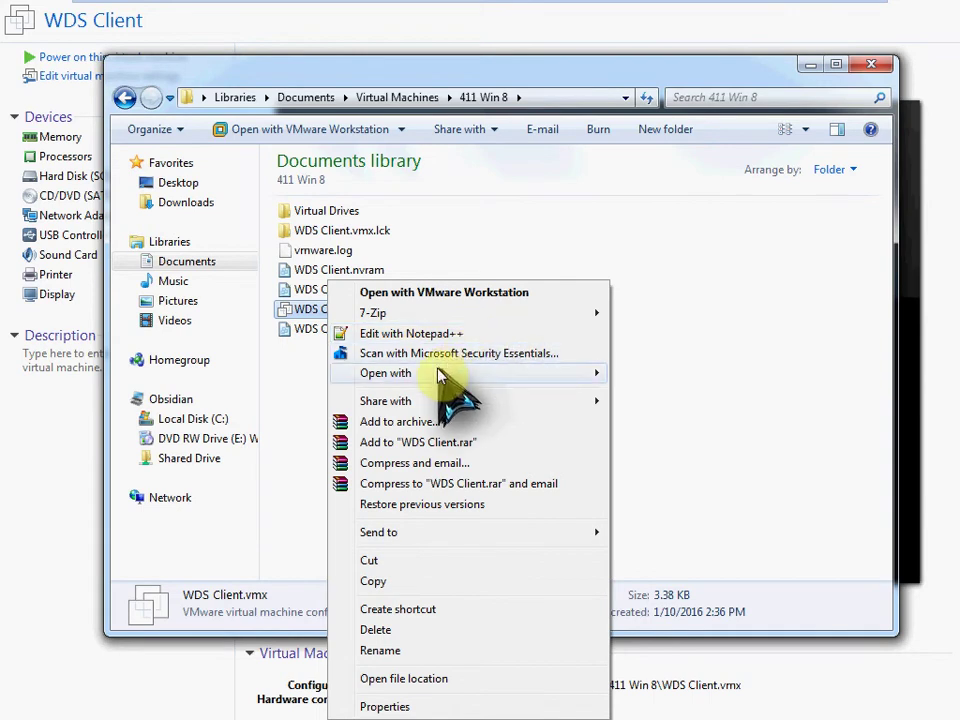
{"action": "mouse_move", "coordinate": [433, 376]}
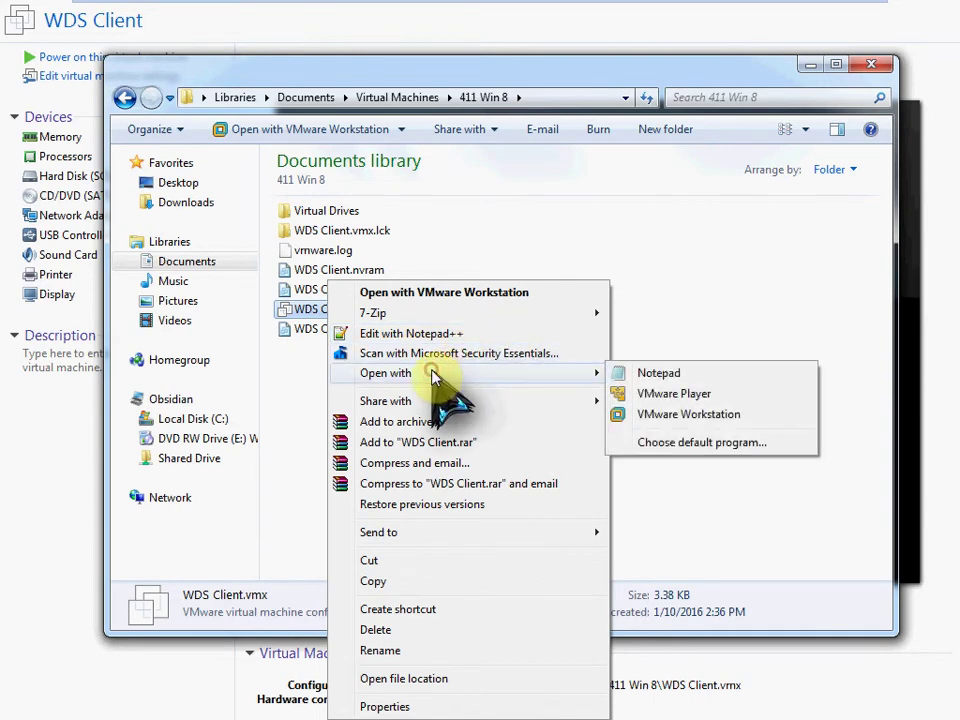
{"action": "left_click", "coordinate": [683, 374]}
{"action": "left_click", "coordinate": [495, 327]}
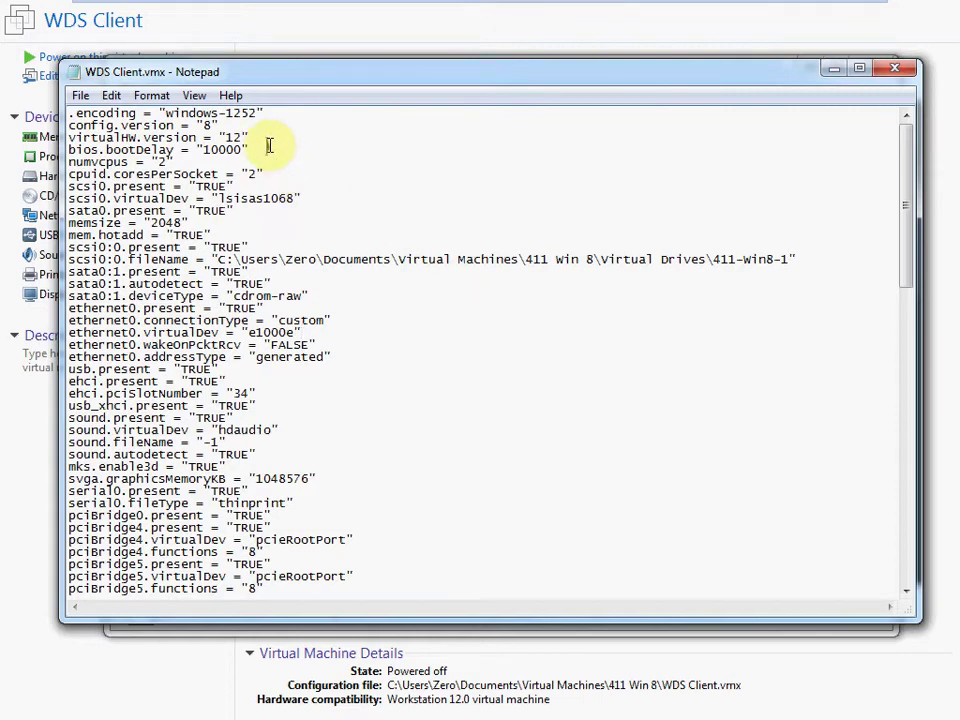
{"action": "left_click_drag", "start_coordinate": [268, 146], "coordinate": [60, 150]}
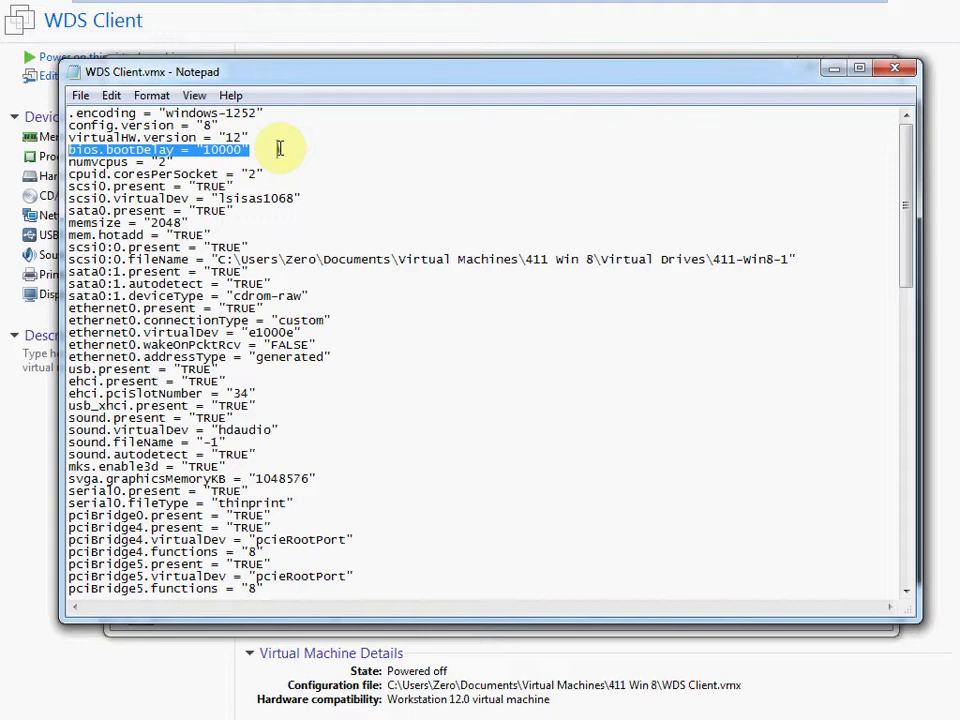
{"action": "left_click", "coordinate": [234, 149]}
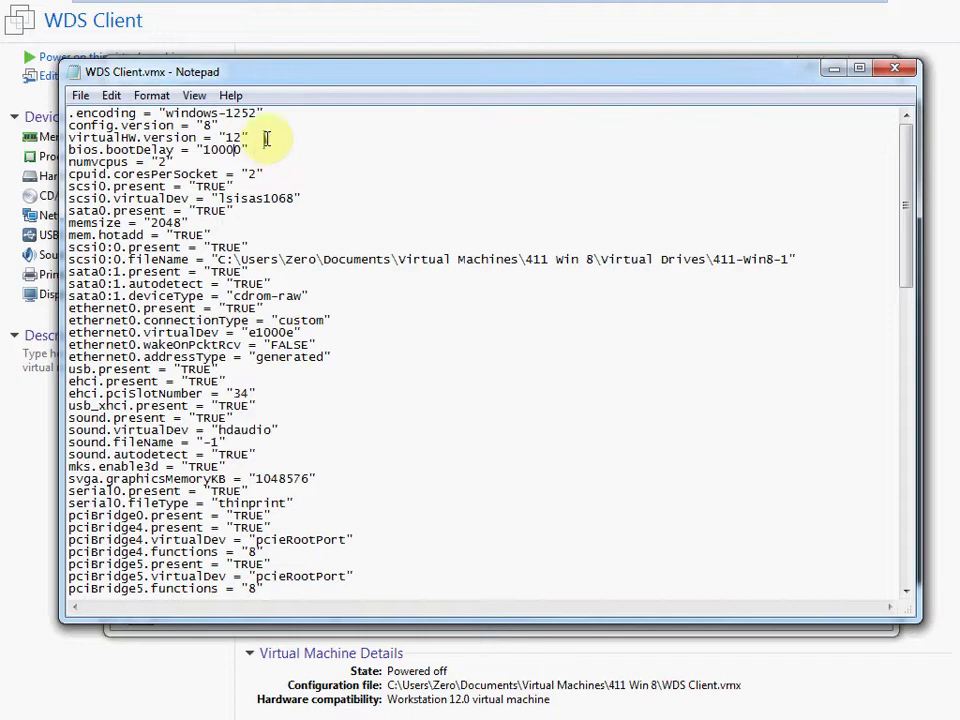
{"action": "left_click", "coordinate": [256, 150]}
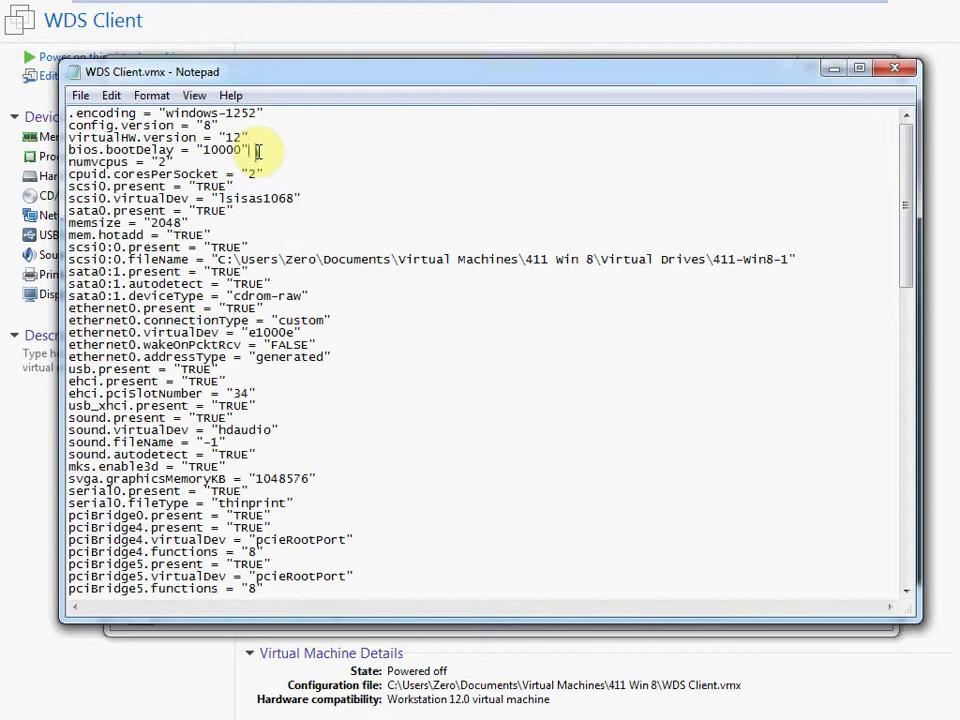
{"action": "left_click_drag", "start_coordinate": [256, 150], "coordinate": [60, 130]}
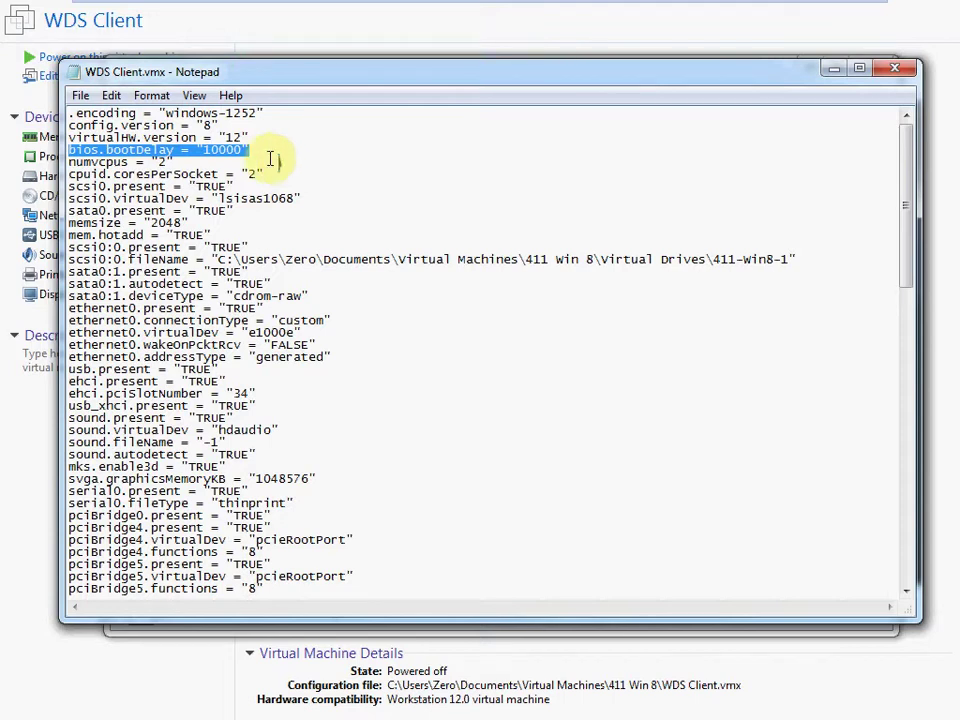
Close WDS Client.vmx and the 411 Win 8 folder window
{"action": "left_click", "coordinate": [892, 70]}
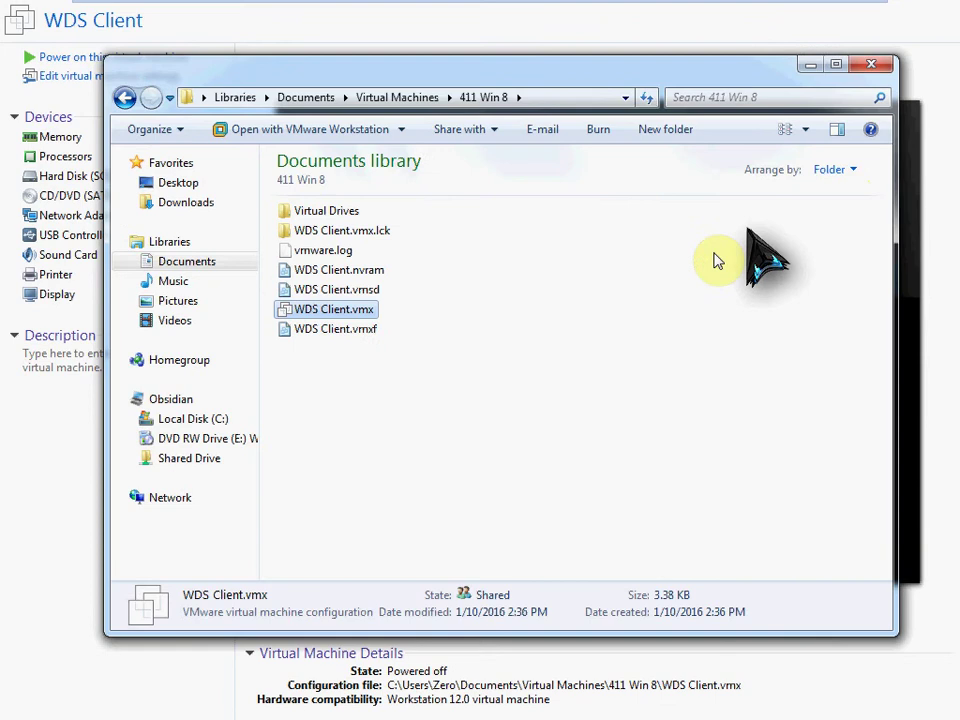
{"action": "left_click", "coordinate": [568, 317]}
{"action": "left_click", "coordinate": [860, 68]}
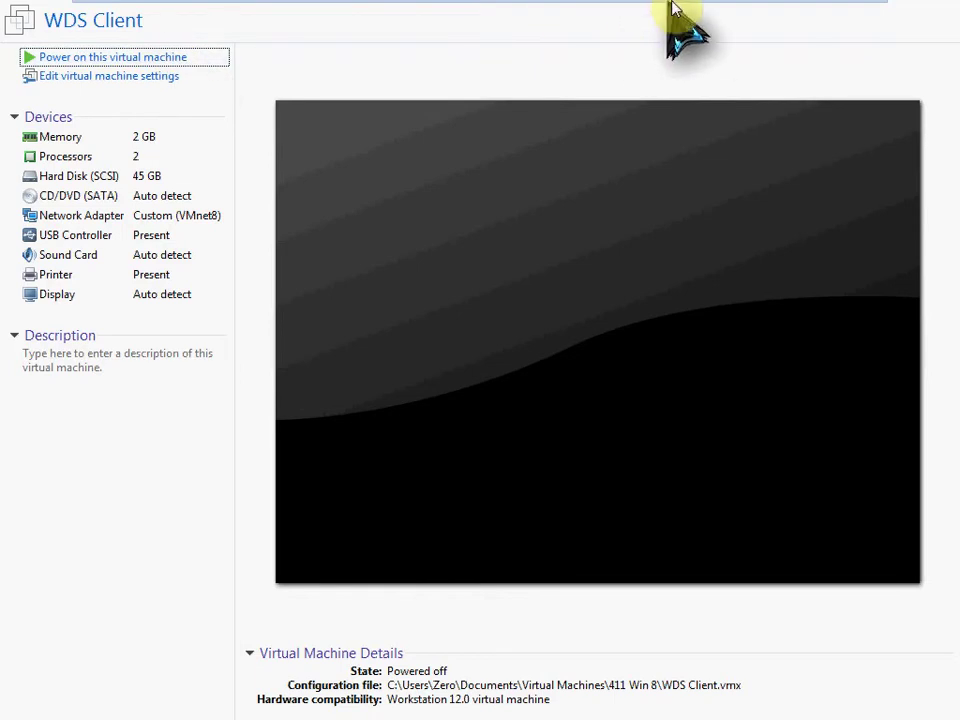
Switch back to the 411 Server 1 machine and launch the Windows Deployment Services console
{"action": "mouse_move", "coordinate": [677, 20]}
{"action": "left_click", "coordinate": [780, 13]}
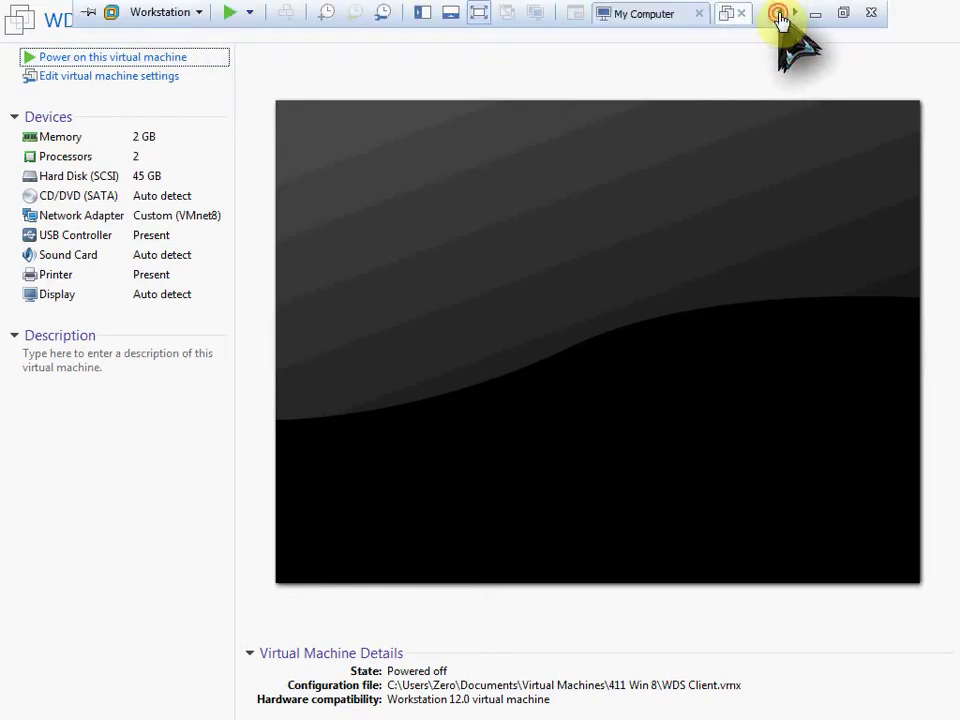
{"action": "left_click", "coordinate": [780, 13]}
{"action": "left_click", "coordinate": [643, 20]}
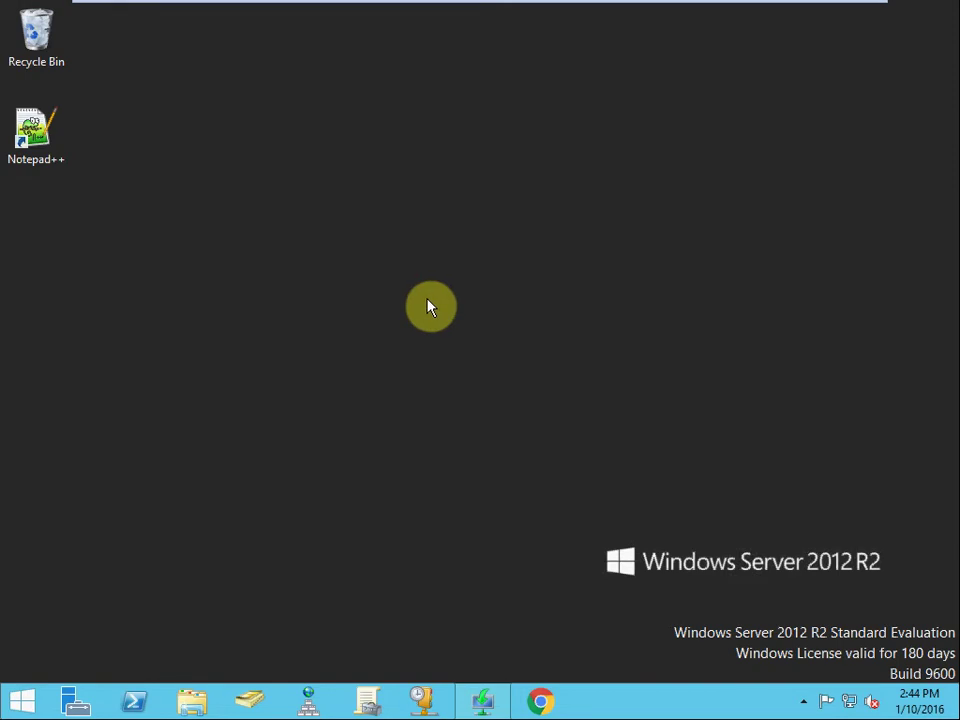
{"action": "left_click", "coordinate": [483, 702]}
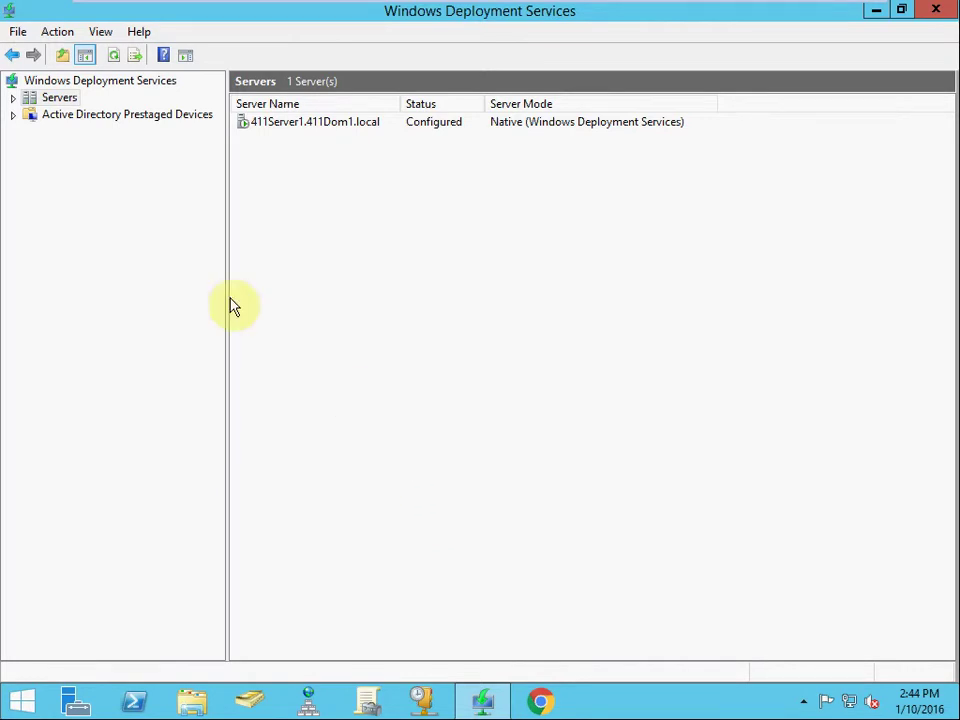
Expand 411Server1.411Dom1.local and select the x64 Install image under Boot Images
{"action": "left_click", "coordinate": [14, 98]}
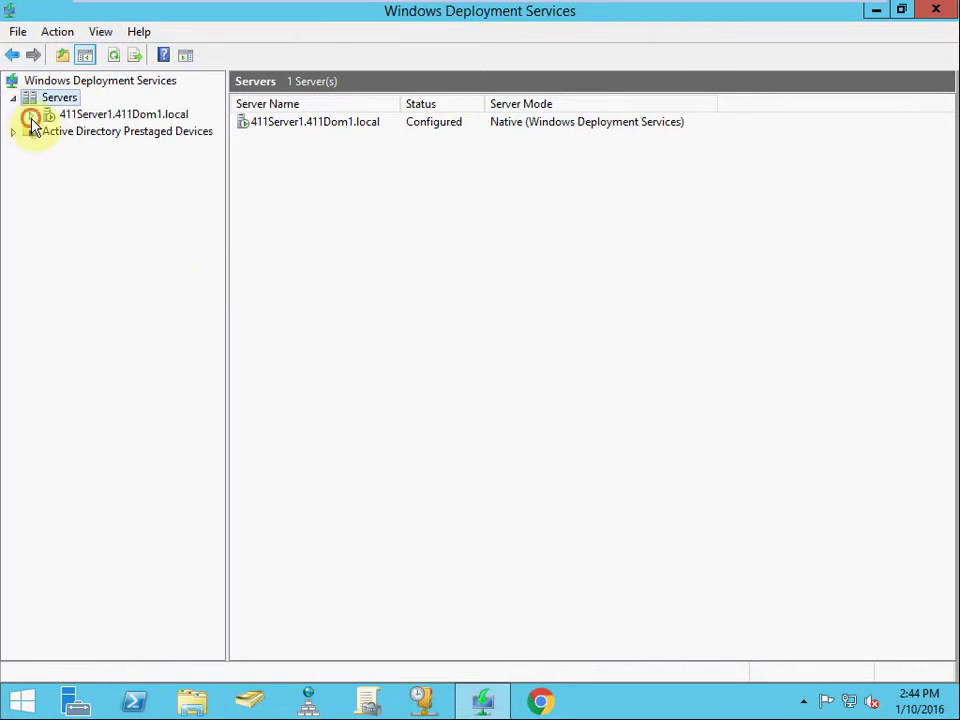
{"action": "left_click", "coordinate": [31, 115]}
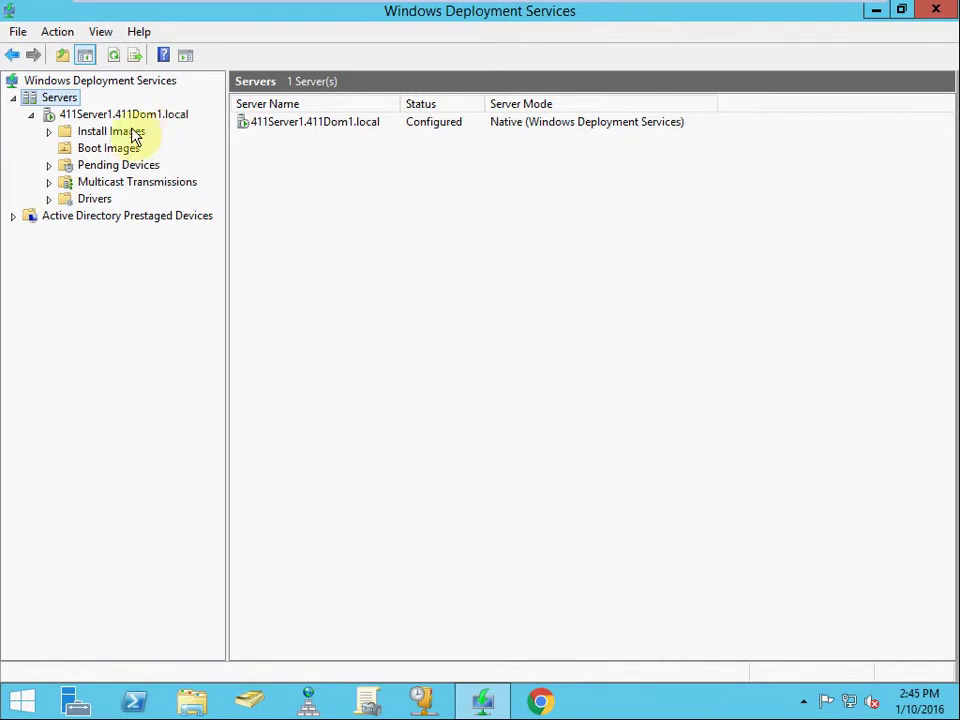
{"action": "left_click", "coordinate": [100, 150]}
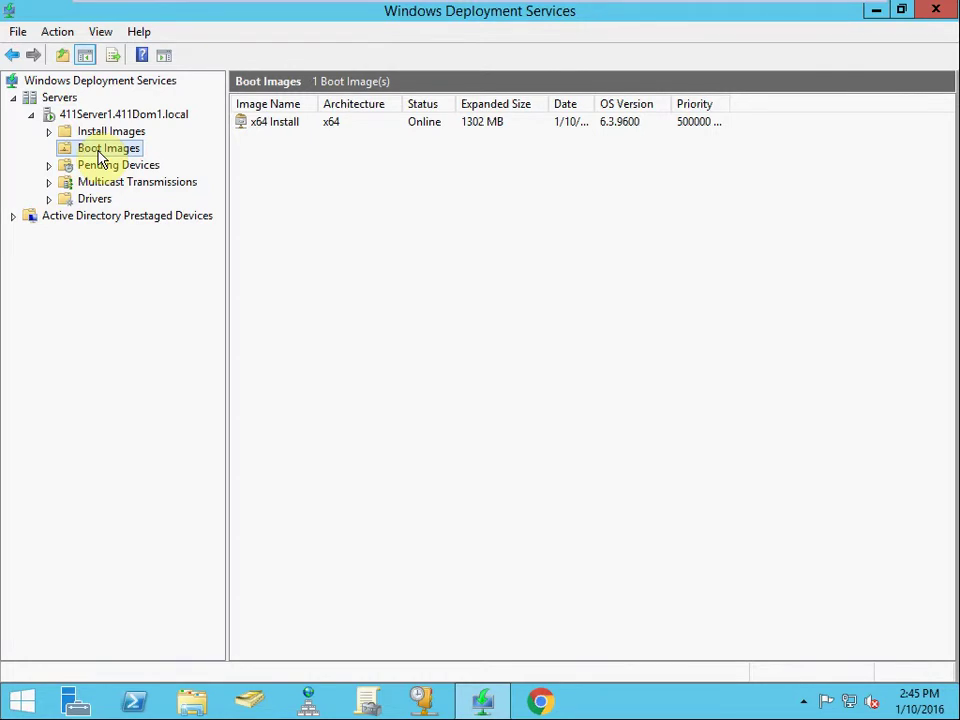
{"action": "left_click", "coordinate": [283, 128]}
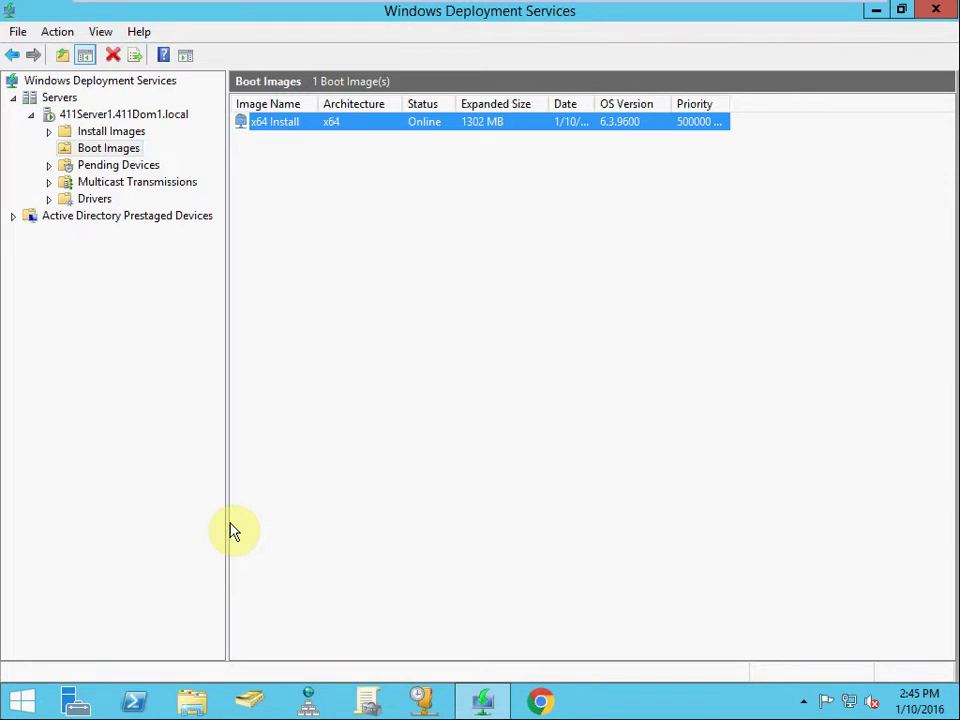
Open the sources folder on DVD Drive (D:) in File Explorer
{"action": "left_click", "coordinate": [192, 700]}
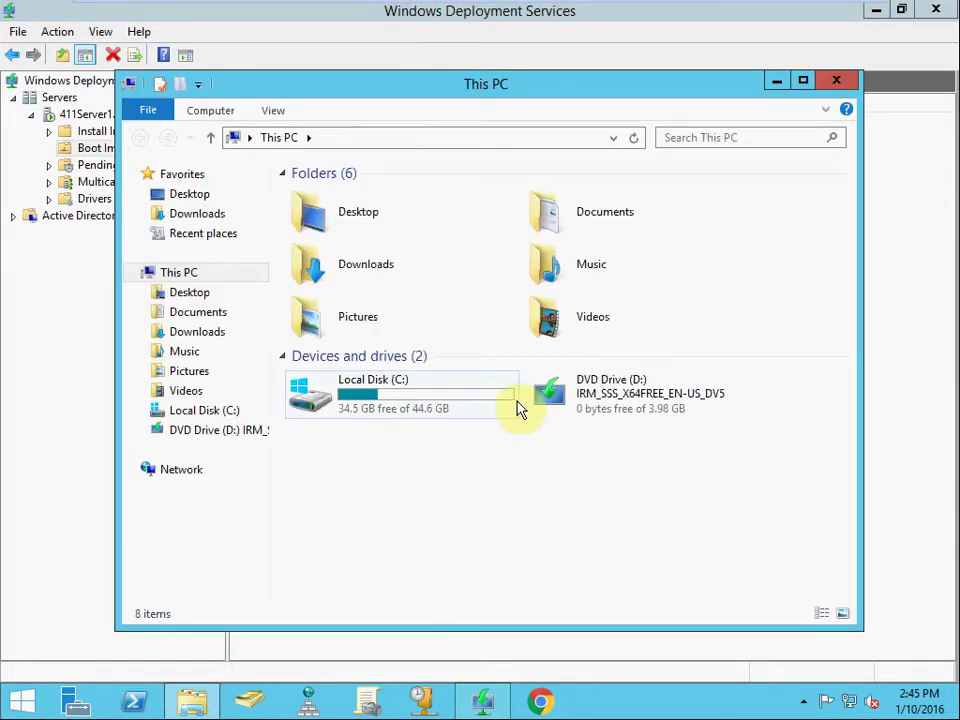
{"action": "right_click", "coordinate": [578, 390]}
{"action": "left_click", "coordinate": [662, 94]}
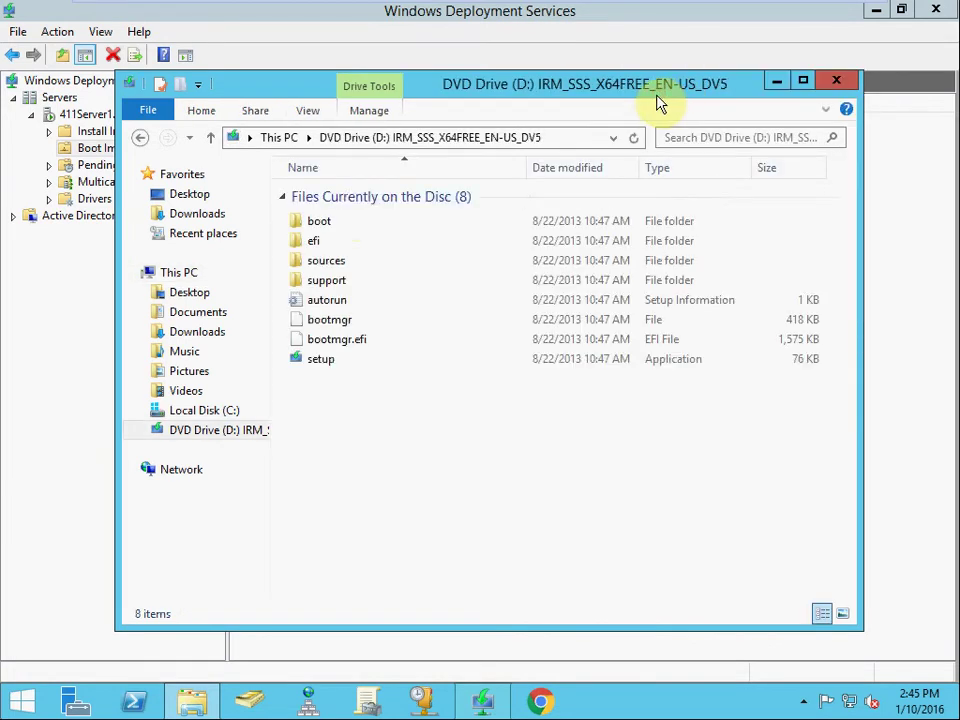
{"action": "double_click", "coordinate": [371, 262]}
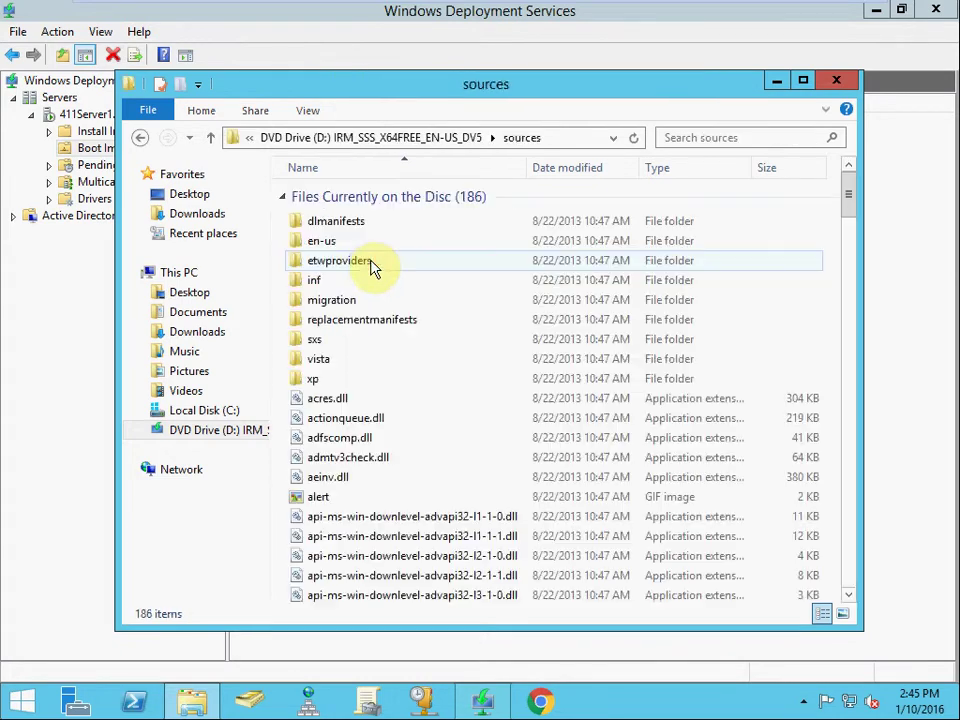
{"action": "left_click", "coordinate": [378, 480]}
Check the sizes of boot.wim and install.wim, then close the window
{"action": "scroll", "coordinate": [378, 494], "scroll_direction": "down", "scroll_amount": 3}
{"action": "scroll", "coordinate": [378, 494], "scroll_direction": "down", "scroll_amount": 10}
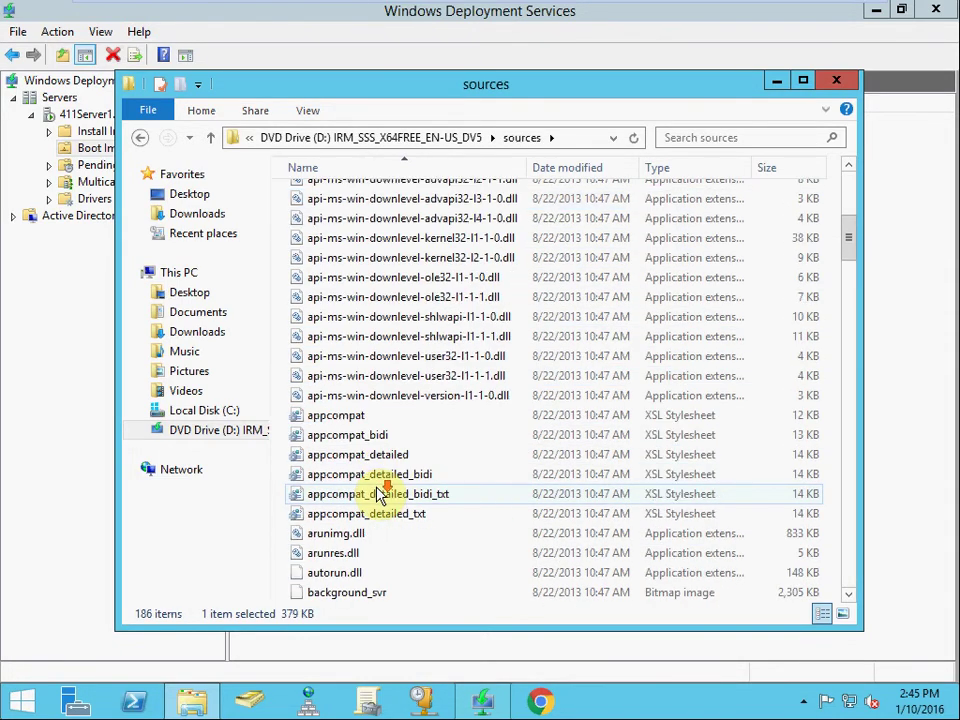
{"action": "scroll", "coordinate": [380, 494], "scroll_direction": "down", "scroll_amount": 2}
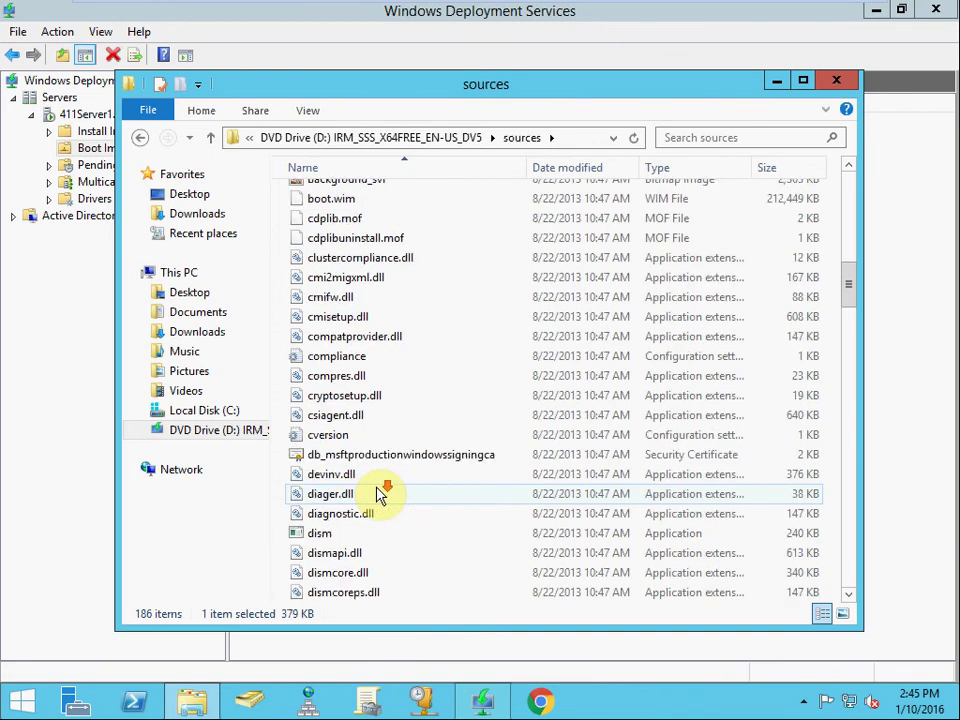
{"action": "scroll", "coordinate": [392, 412], "scroll_direction": "up", "scroll_amount": 2}
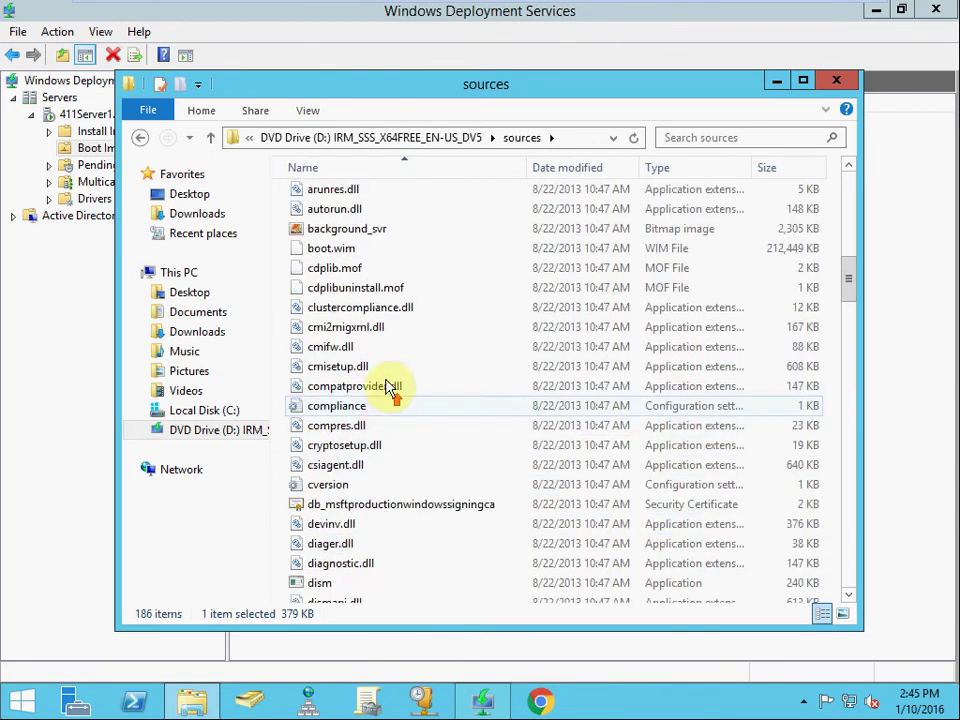
{"action": "left_click", "coordinate": [358, 250]}
{"action": "scroll", "coordinate": [362, 325], "scroll_direction": "down", "scroll_amount": 1}
{"action": "scroll", "coordinate": [362, 325], "scroll_direction": "down", "scroll_amount": 13}
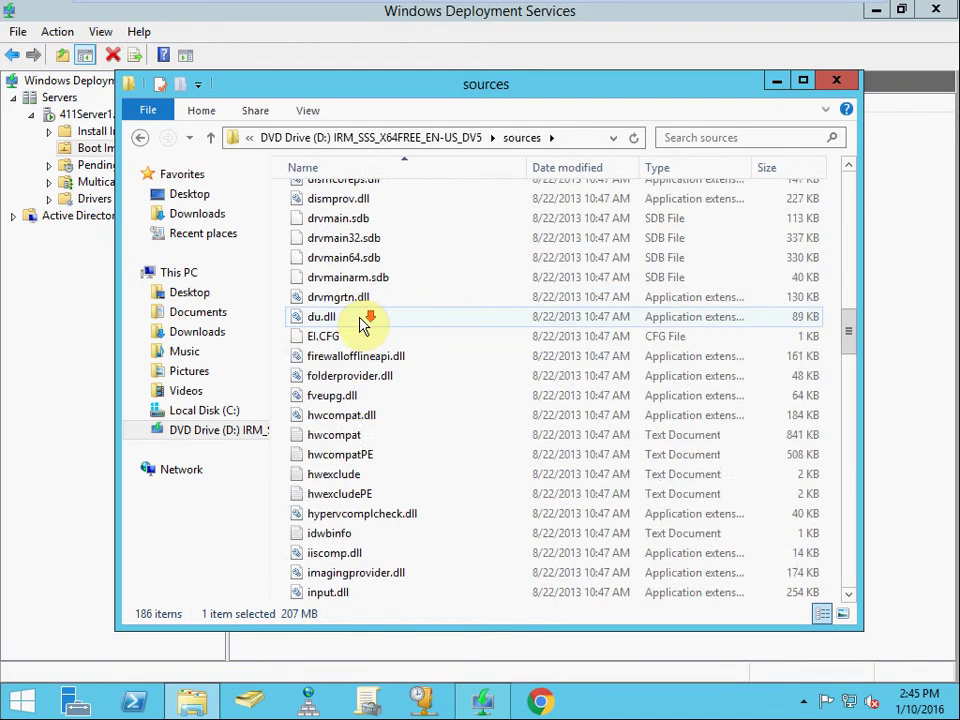
{"action": "scroll", "coordinate": [364, 315], "scroll_direction": "up", "scroll_amount": 3}
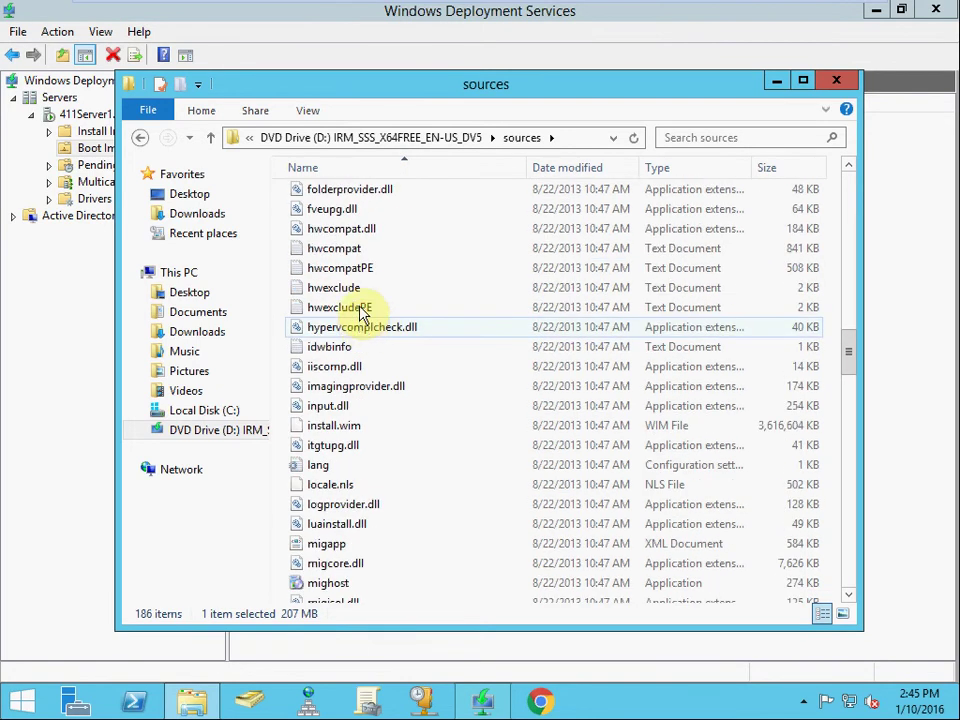
{"action": "left_click", "coordinate": [350, 430]}
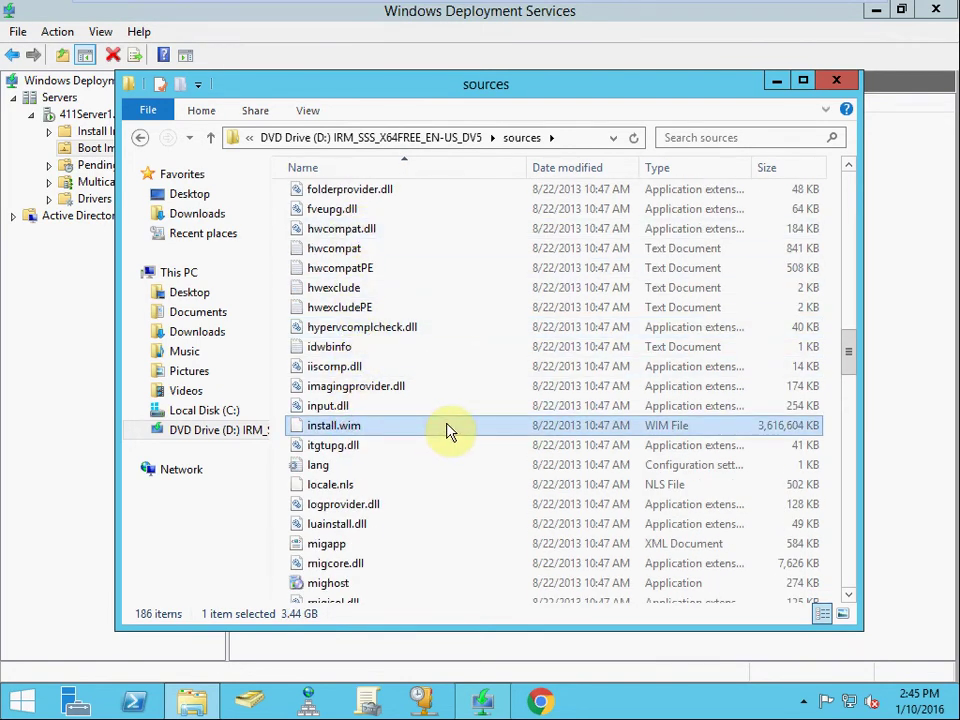
{"action": "left_click", "coordinate": [830, 84]}
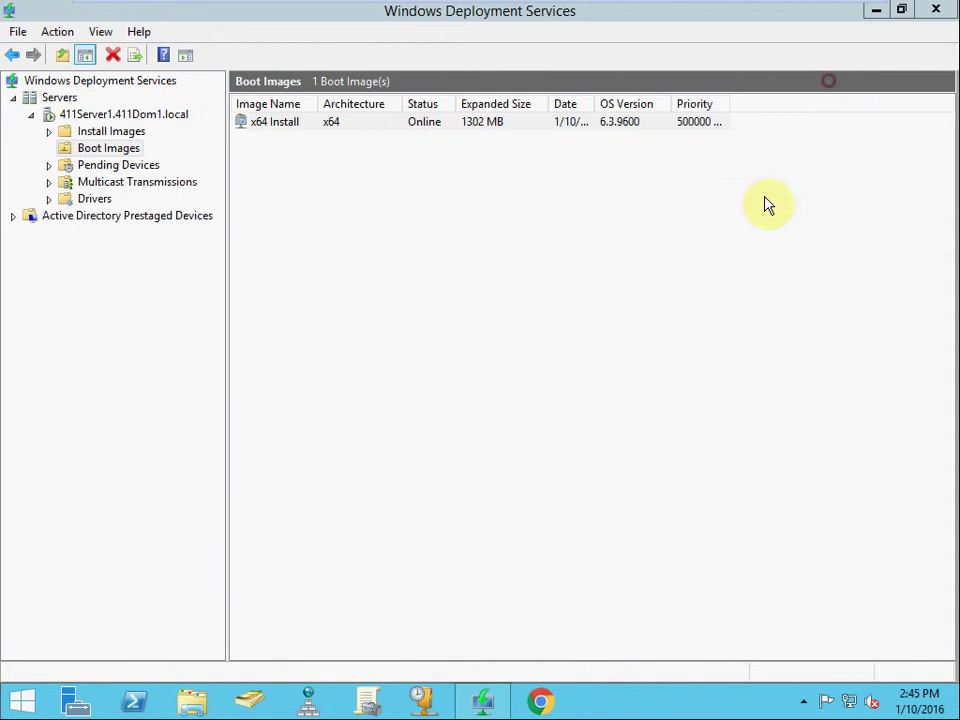
{"action": "right_click", "coordinate": [285, 156]}
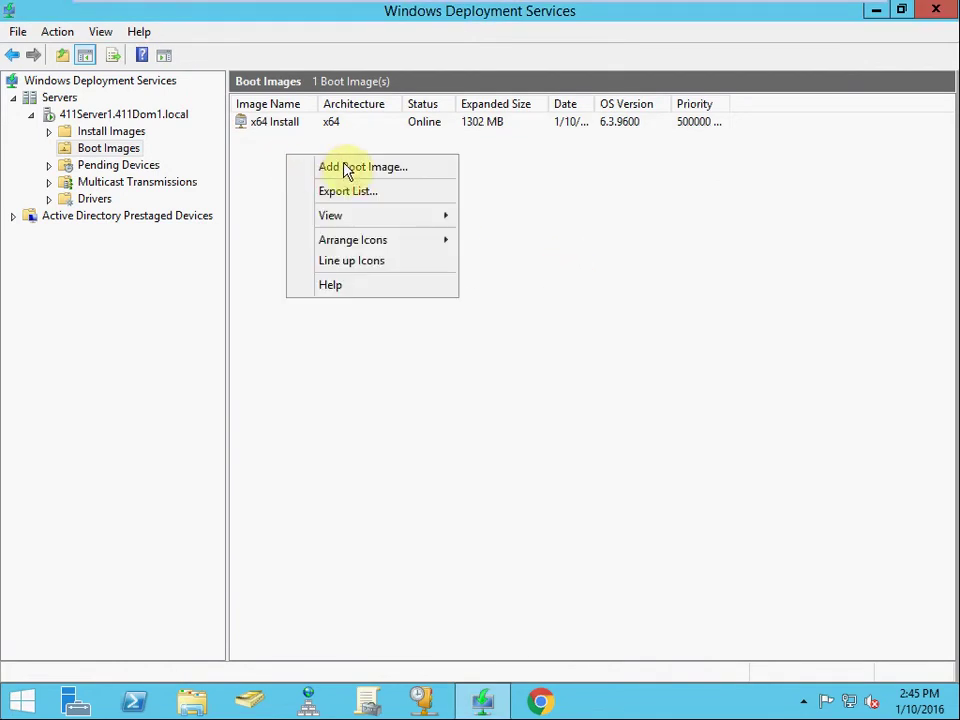
{"action": "left_click", "coordinate": [414, 177]}
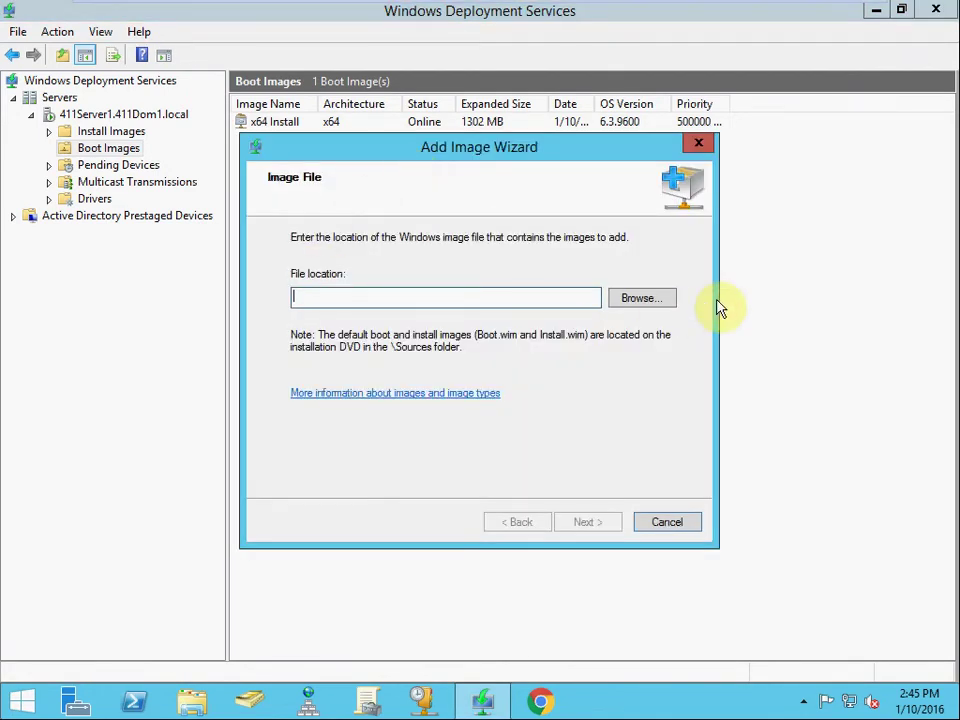
{"action": "left_click", "coordinate": [662, 302]}
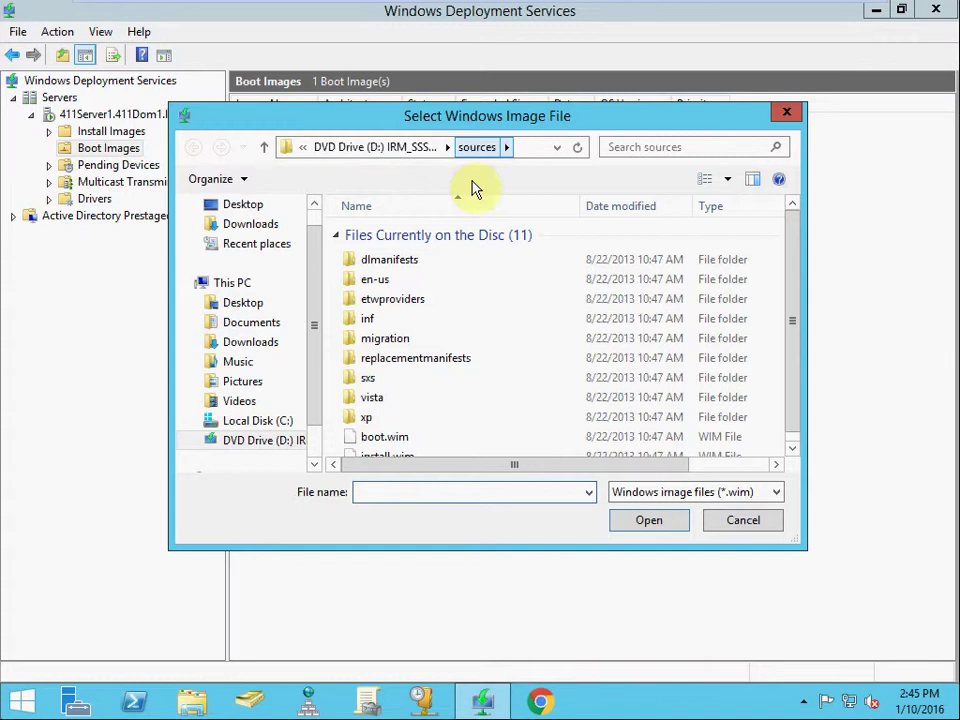
{"action": "left_click", "coordinate": [415, 375]}
{"action": "scroll", "coordinate": [450, 390], "scroll_direction": "down", "scroll_amount": 1}
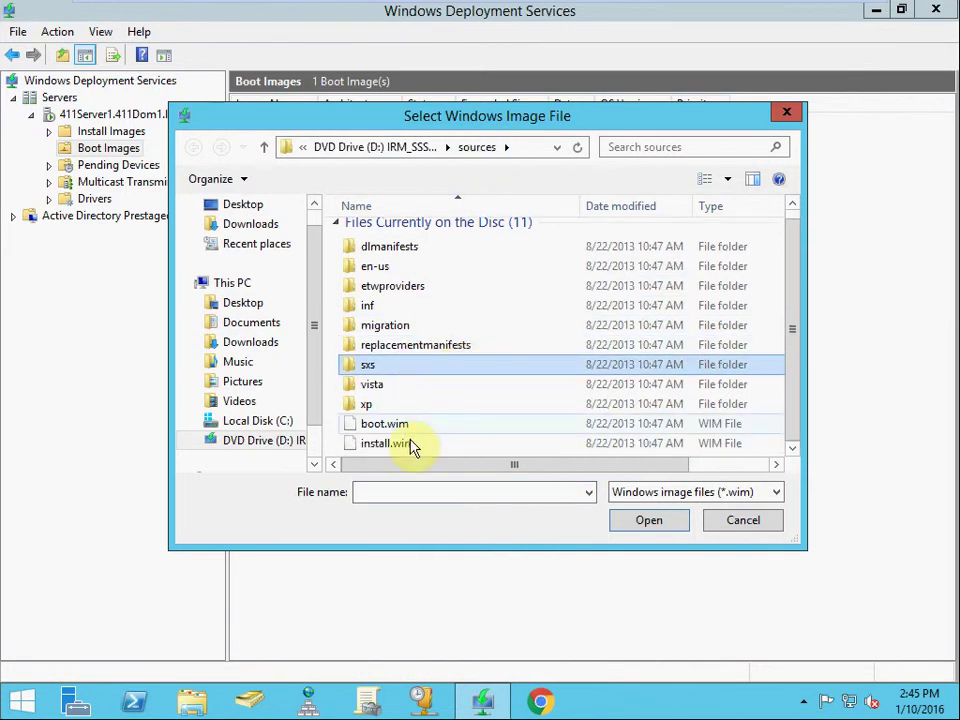
{"action": "left_click", "coordinate": [410, 424]}
{"action": "left_click", "coordinate": [432, 444]}
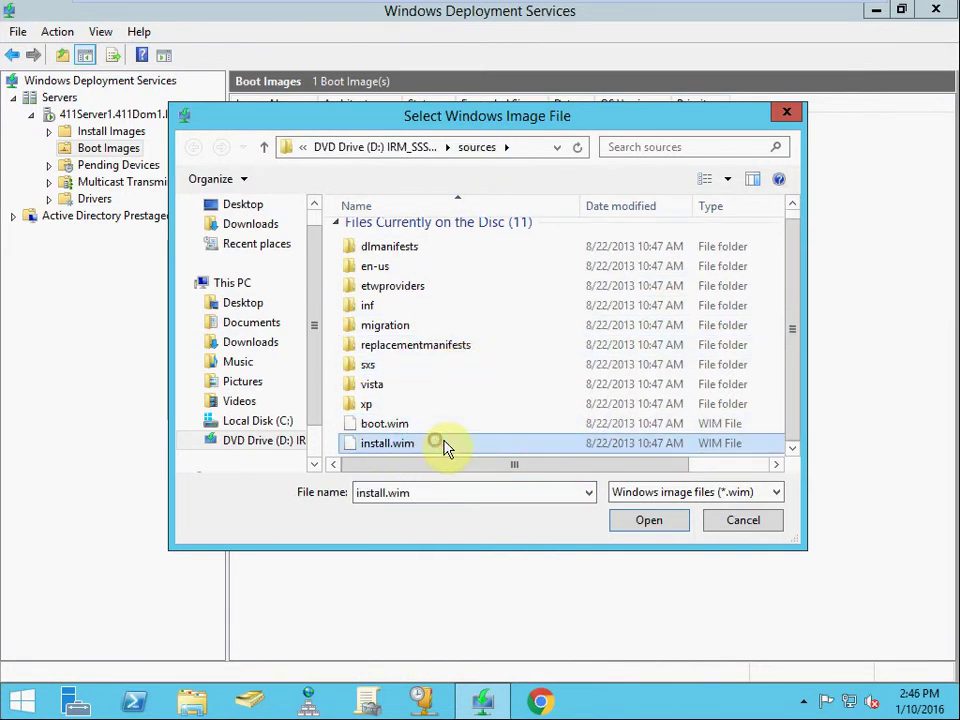
{"action": "left_click", "coordinate": [740, 533]}
{"action": "left_click", "coordinate": [690, 530]}
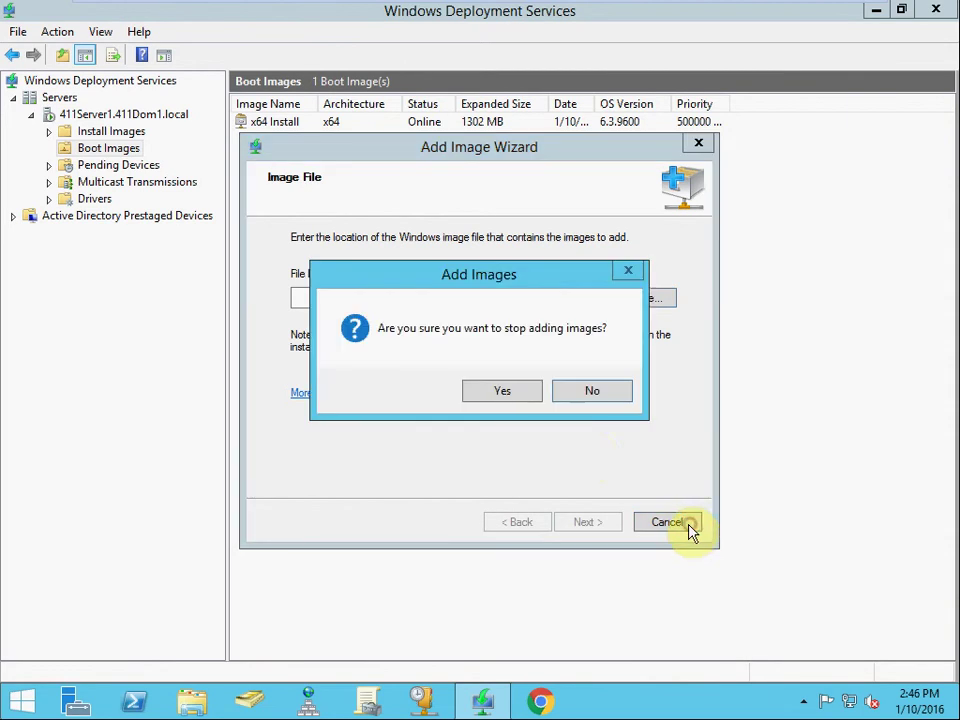
{"action": "left_click", "coordinate": [525, 393]}
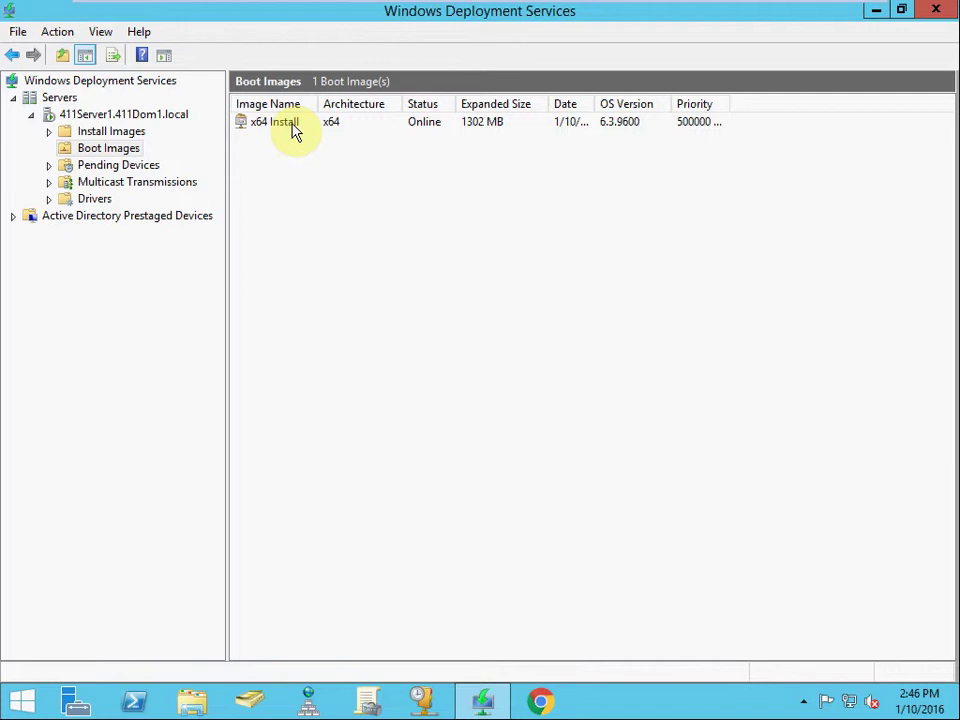
{"action": "left_click", "coordinate": [292, 125]}
{"action": "left_click", "coordinate": [343, 179]}
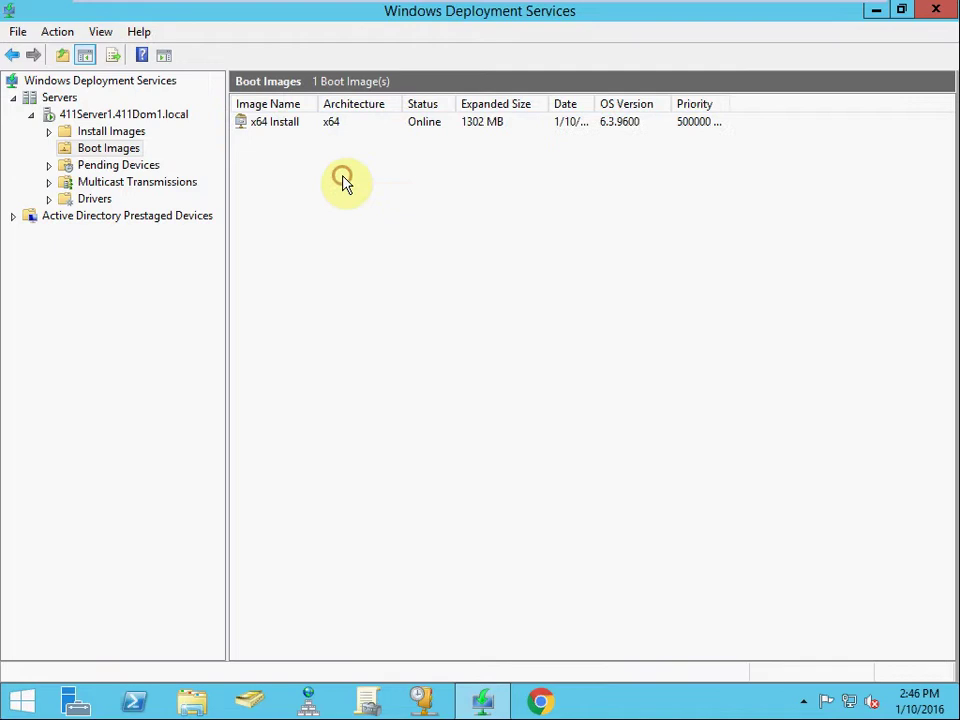
Open C:\RemoteInstall\Boot\x64\Images in File Explorer
{"action": "left_click", "coordinate": [195, 700]}
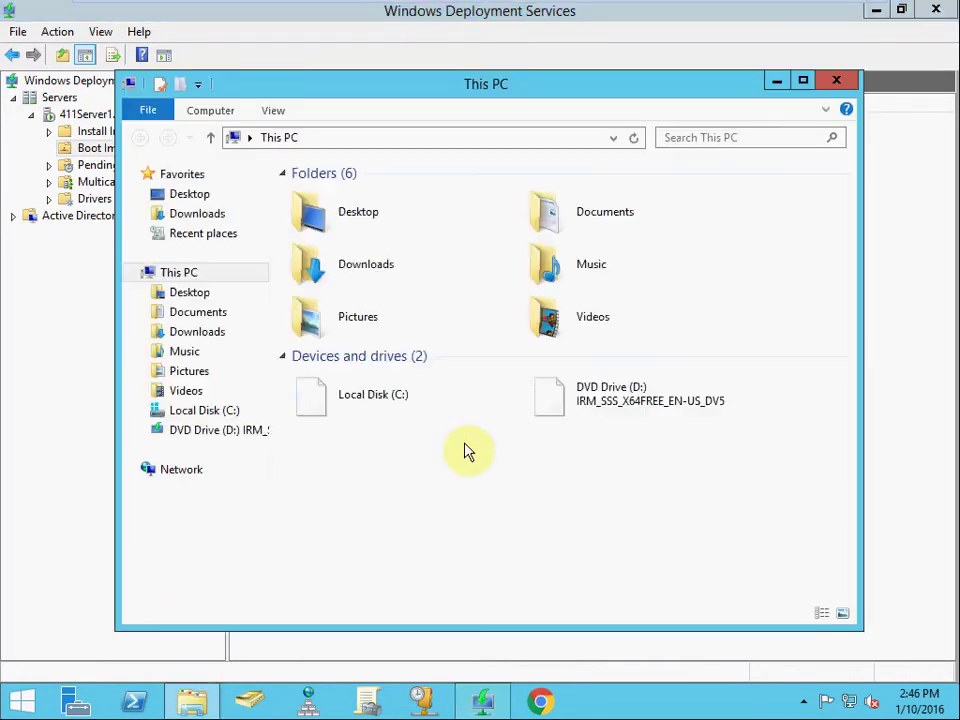
{"action": "double_click", "coordinate": [408, 390]}
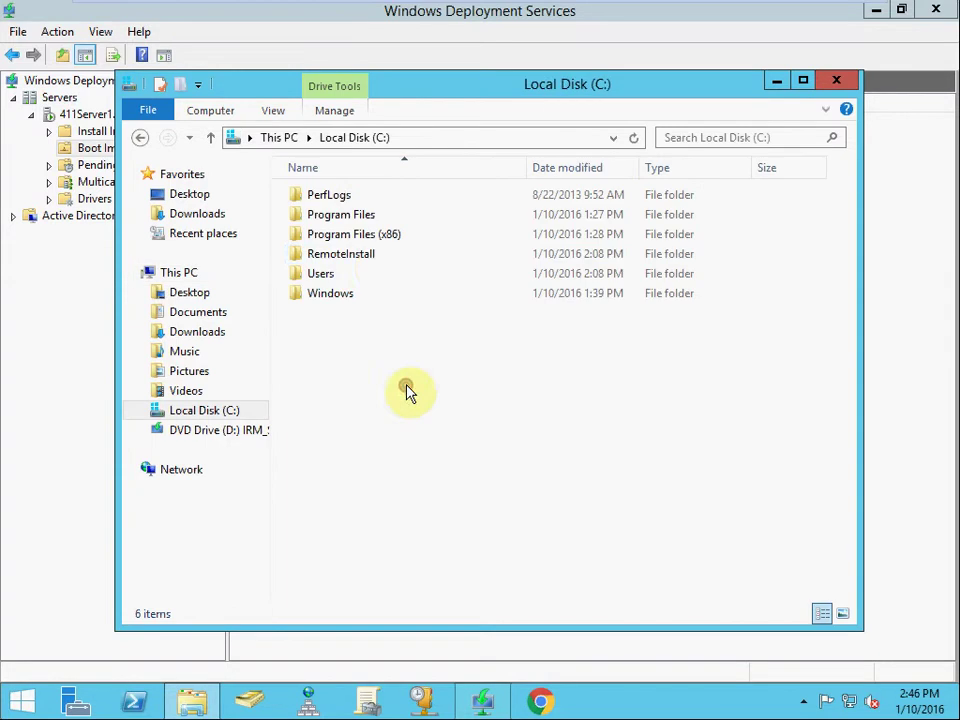
{"action": "left_click", "coordinate": [377, 260]}
{"action": "double_click", "coordinate": [377, 260]}
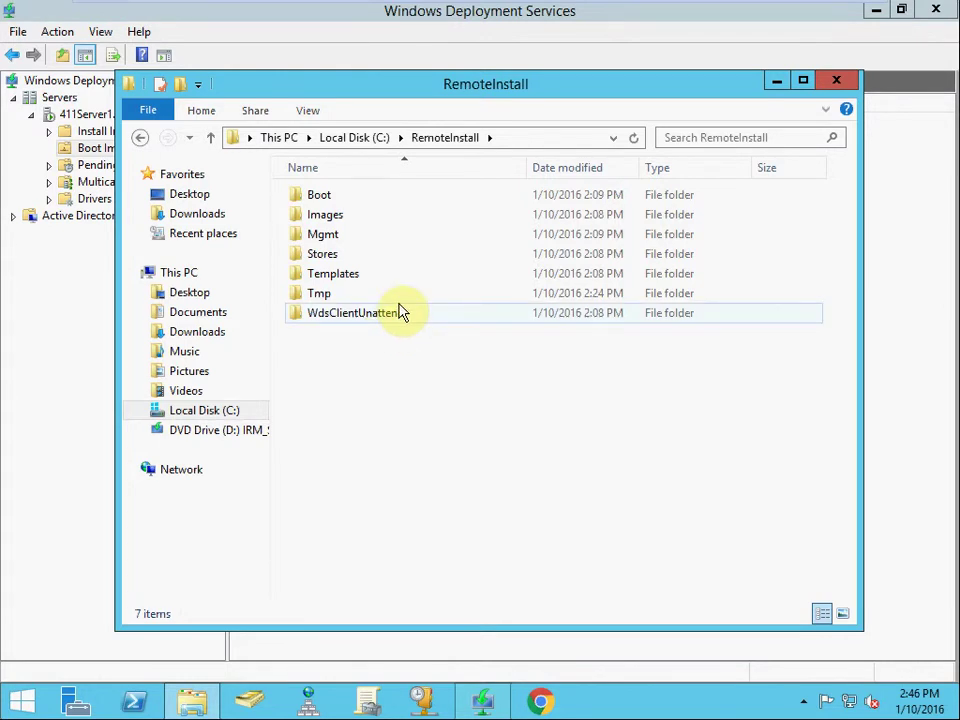
{"action": "double_click", "coordinate": [349, 197]}
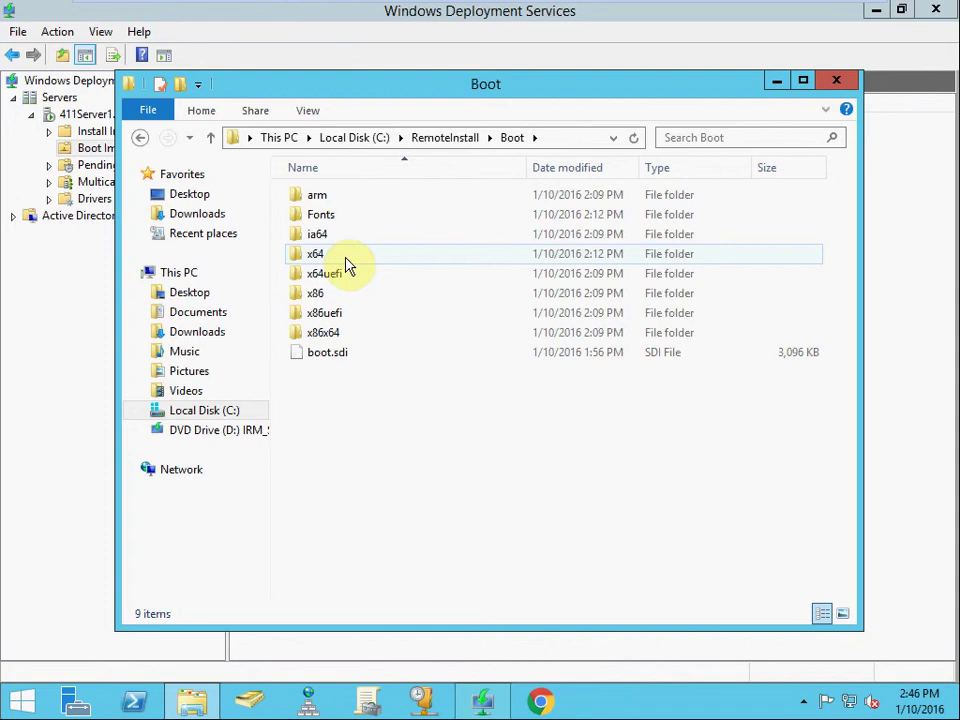
{"action": "double_click", "coordinate": [345, 259]}
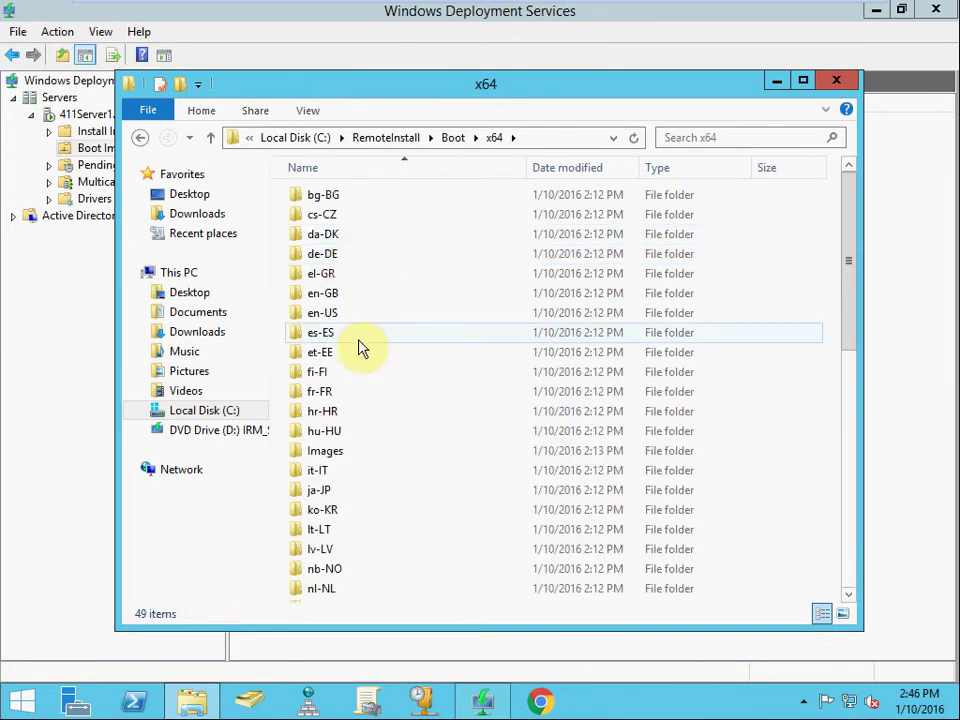
{"action": "double_click", "coordinate": [334, 450]}
Inspect the boot.wim files there, then go back up to RemoteInstall
{"action": "left_click", "coordinate": [345, 197]}
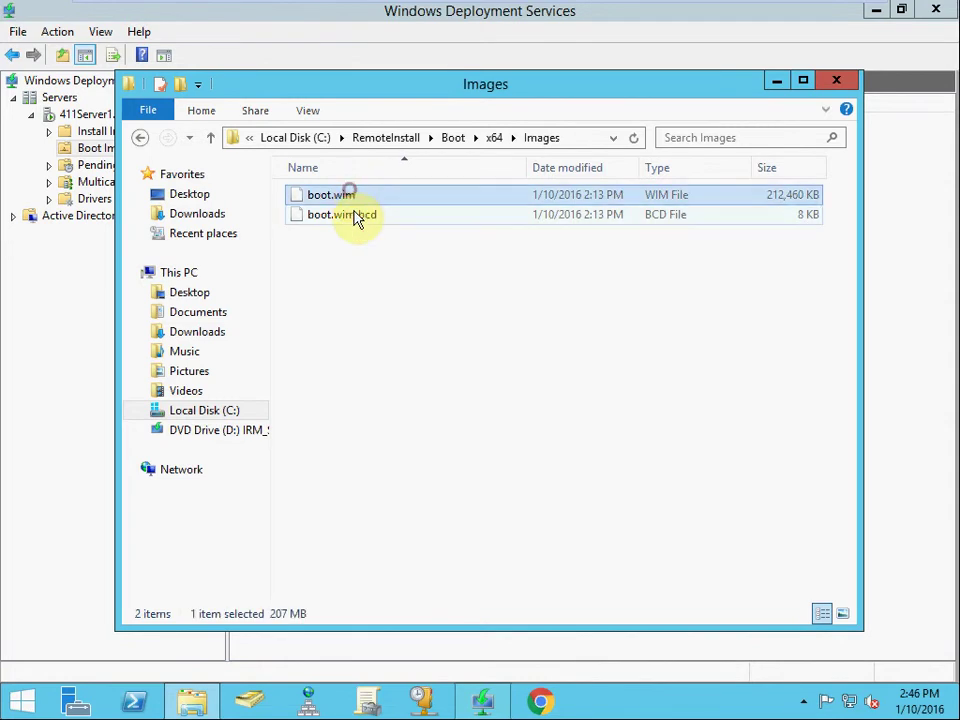
{"action": "left_click", "coordinate": [356, 214]}
{"action": "left_click_drag", "start_coordinate": [435, 284], "coordinate": [392, 272]}
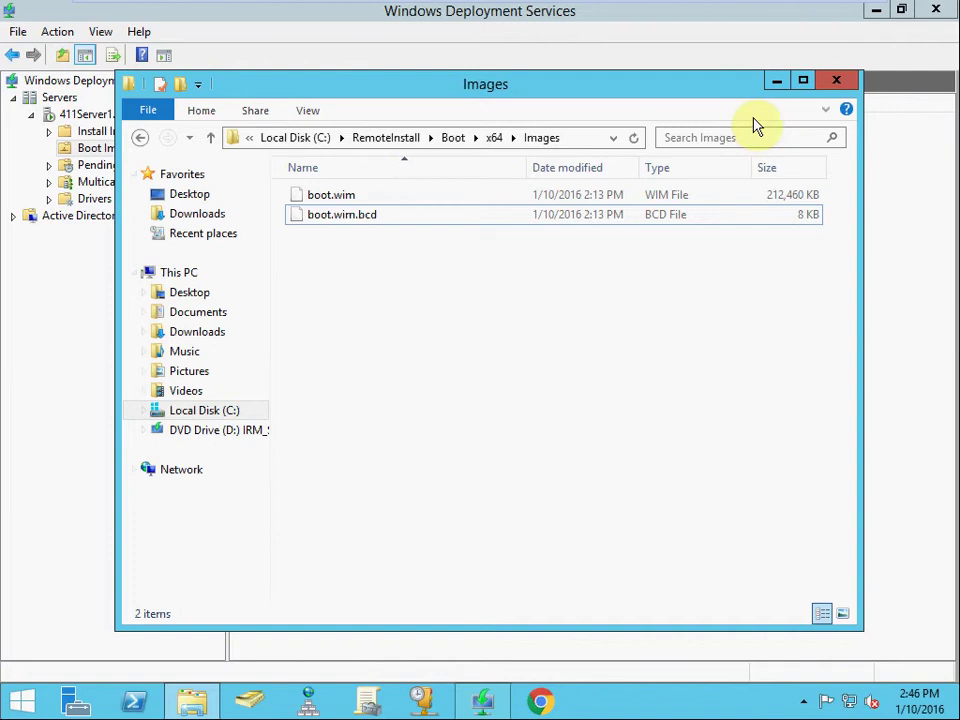
{"action": "left_click", "coordinate": [141, 136]}
{"action": "left_click", "coordinate": [141, 136]}
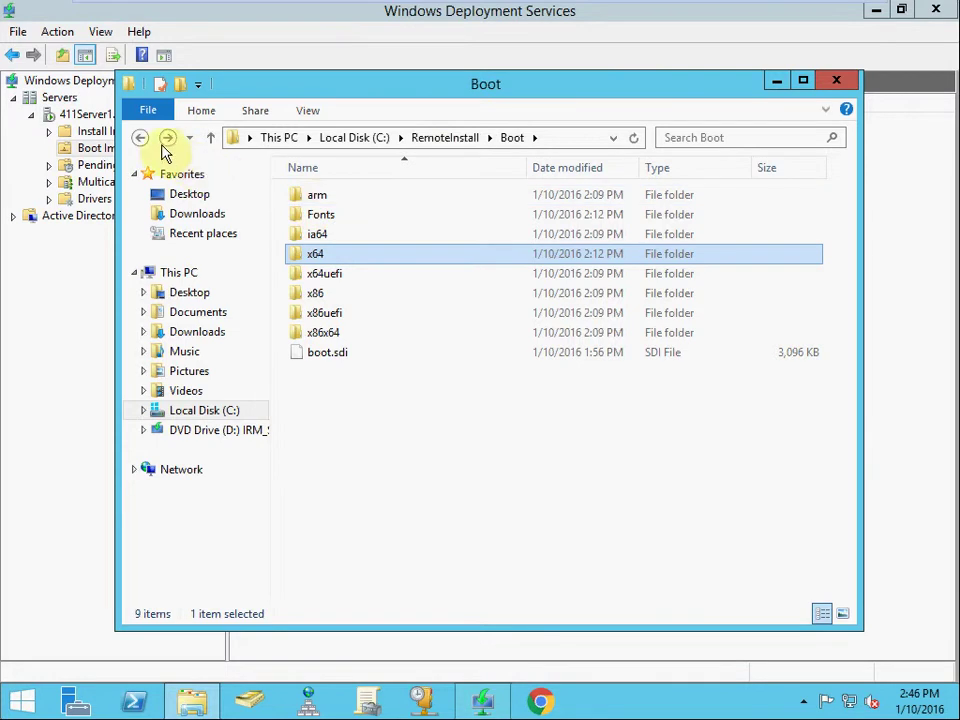
{"action": "left_click", "coordinate": [141, 137]}
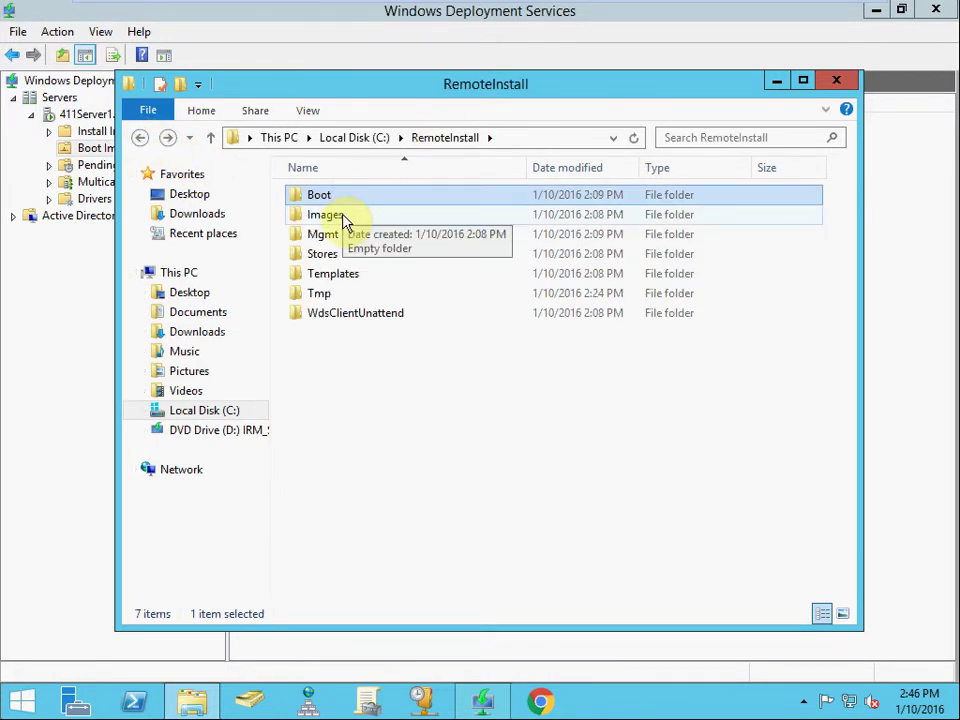
Open RemoteInstall\Images, confirm it is empty, and close File Explorer
{"action": "double_click", "coordinate": [343, 216]}
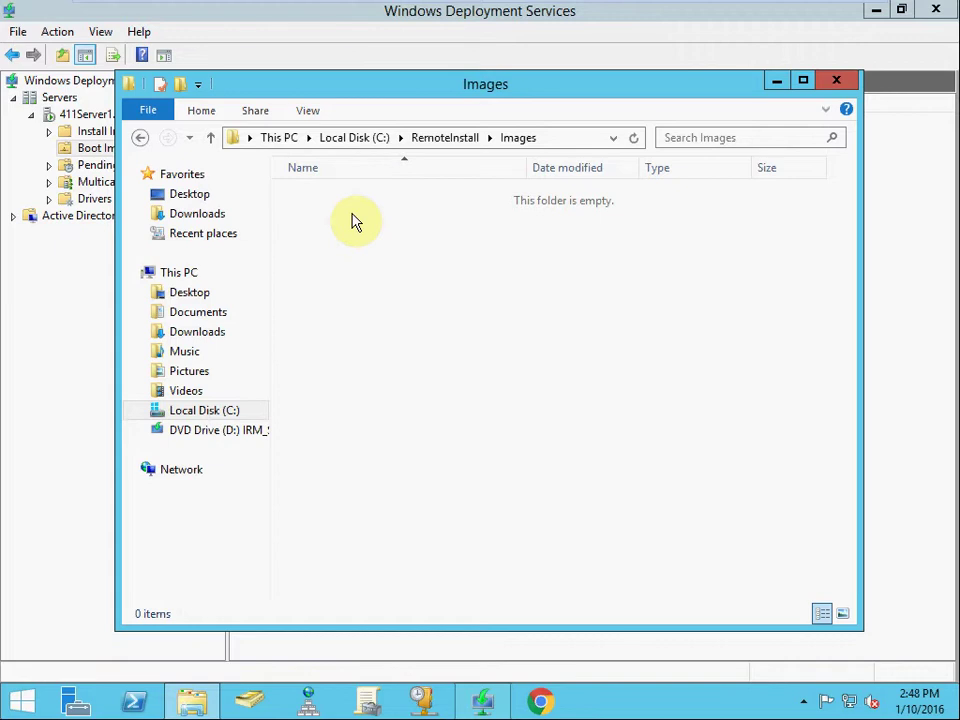
{"action": "left_click", "coordinate": [349, 216]}
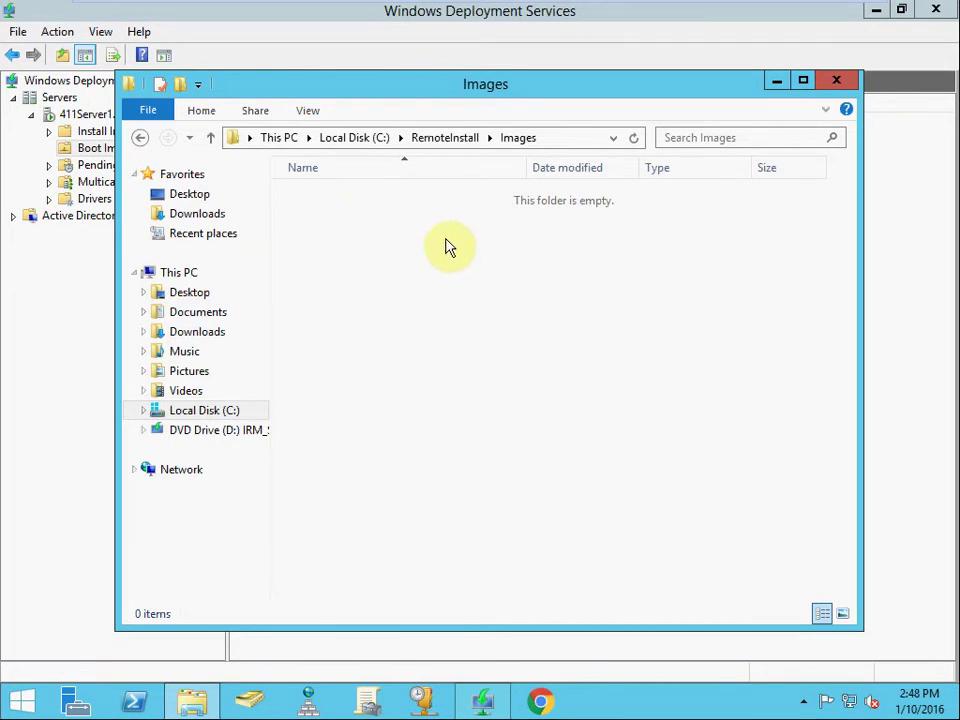
{"action": "left_click", "coordinate": [545, 222]}
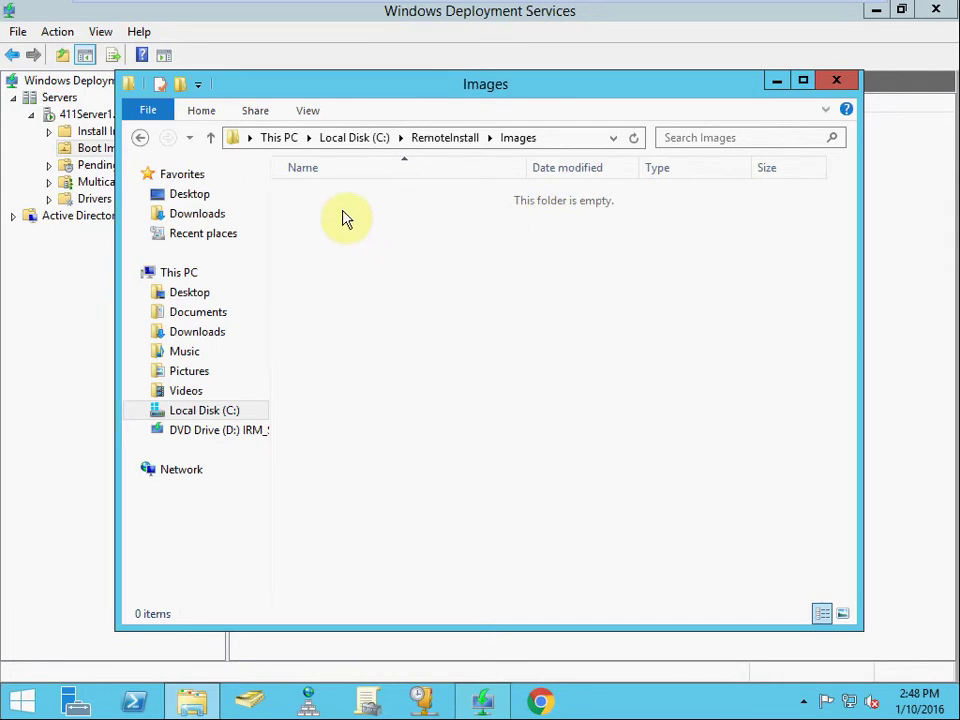
{"action": "left_click", "coordinate": [833, 83]}
{"action": "left_click", "coordinate": [695, 228]}
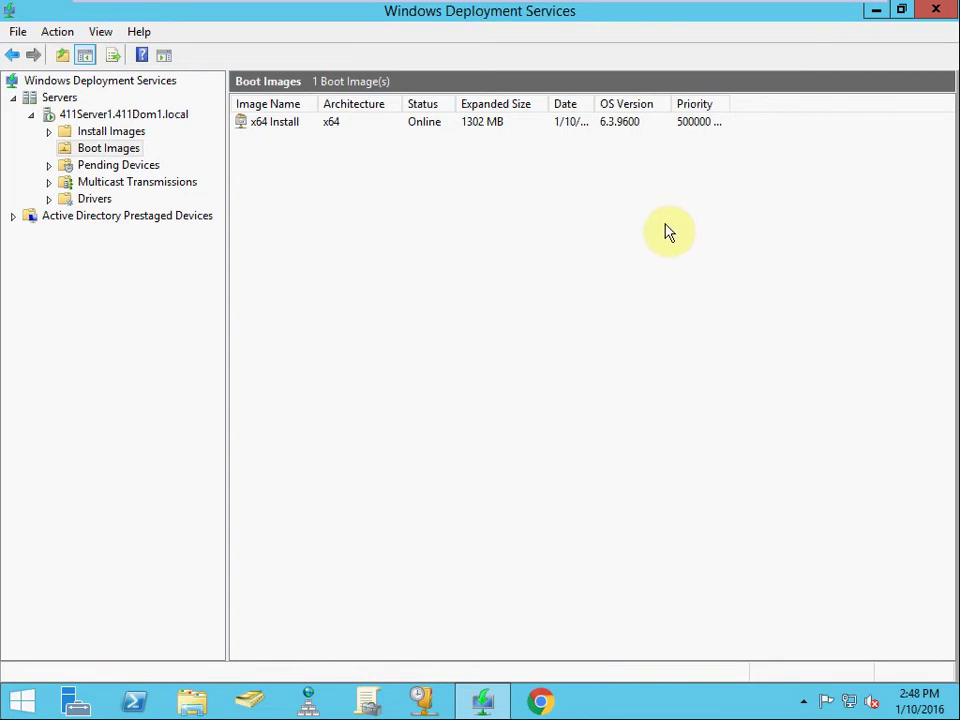
Select Install Images under 411Server1 to see it holds 0 image groups
{"action": "left_click", "coordinate": [142, 133]}
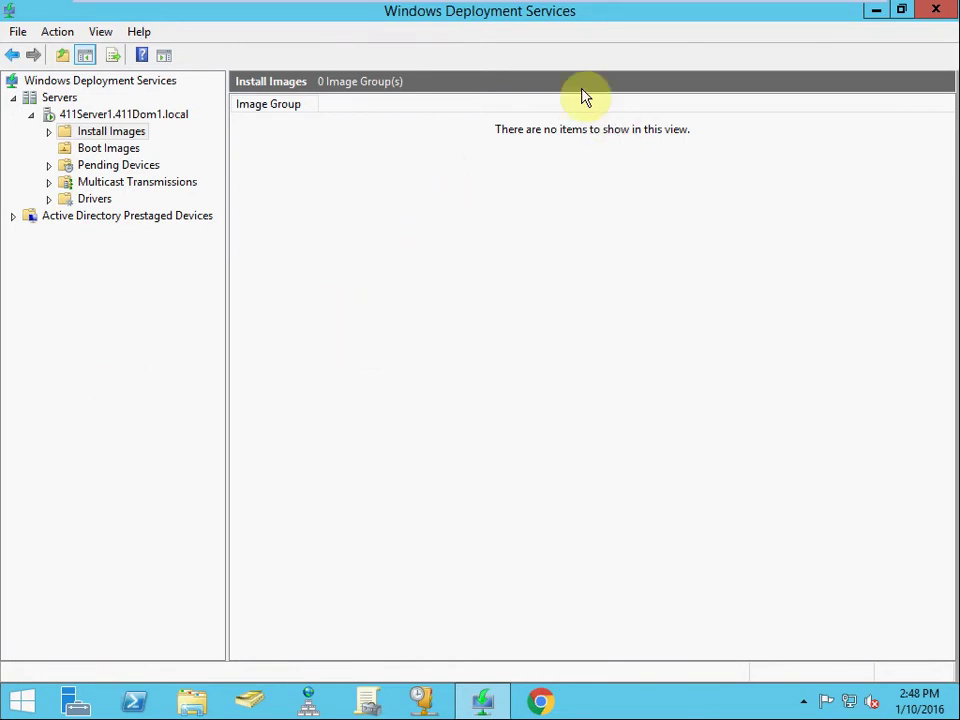
{"action": "mouse_move", "coordinate": [533, 10]}
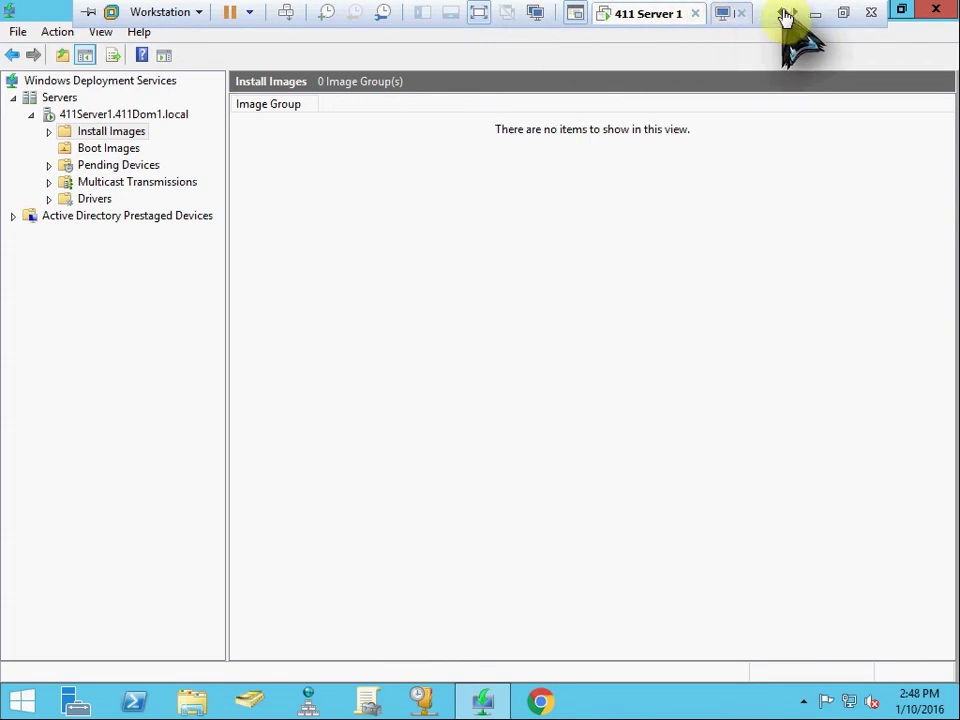
Power on the WDS Client VM and choose Network Boot with F12
{"action": "left_click", "coordinate": [790, 14]}
{"action": "left_click", "coordinate": [790, 14]}
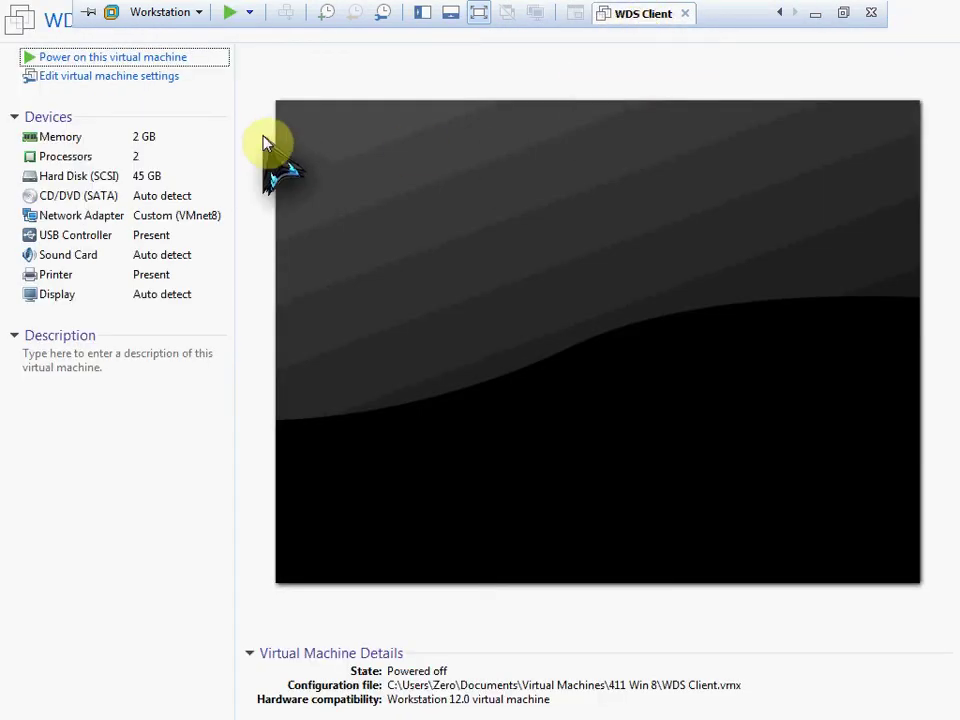
{"action": "left_click", "coordinate": [184, 59]}
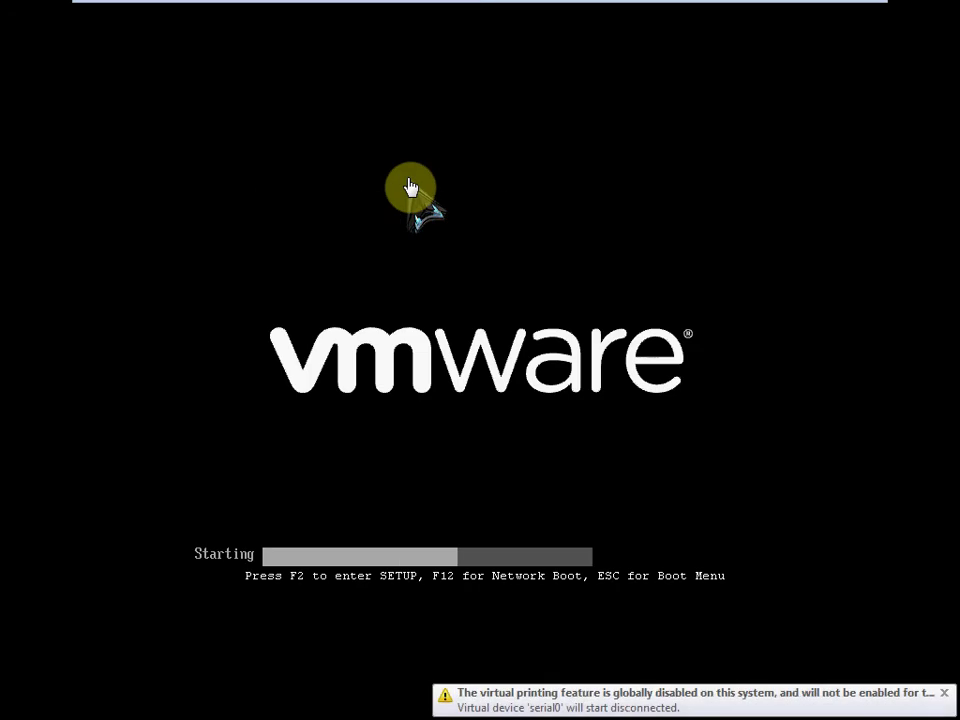
{"action": "left_click", "coordinate": [458, 216]}
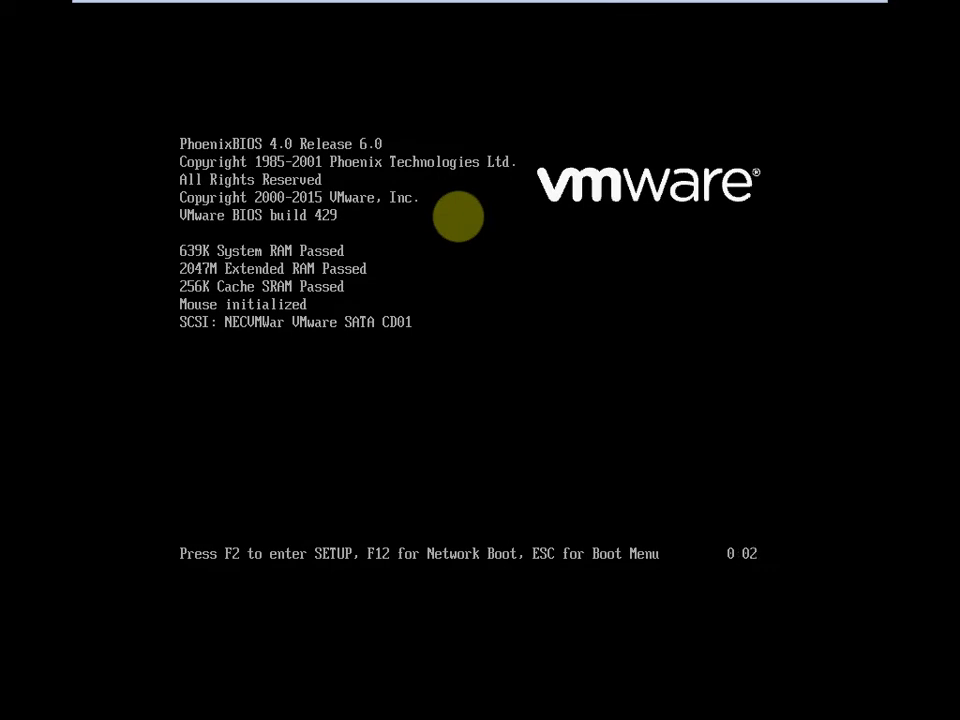
{"action": "key", "text": "F12"}
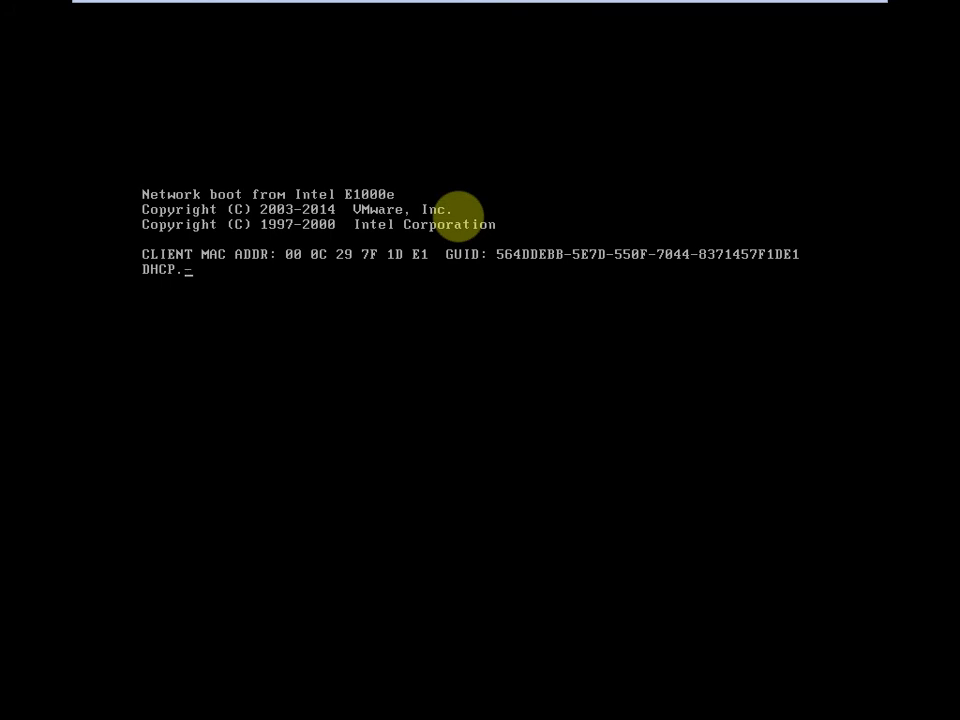
Confirm the network service boot with F12 so Windows Setup loads from the server
{"action": "key", "text": "F12"}
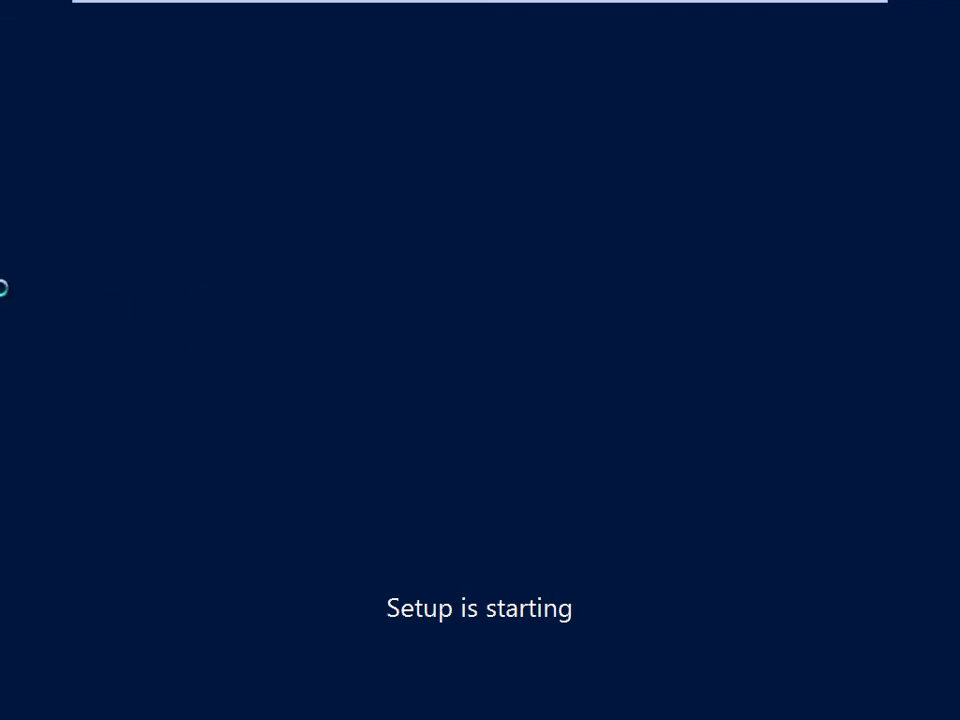
Accept the locale settings and connect as 411dom1.local\administrator with the administrator password
{"action": "left_click", "coordinate": [347, 394]}
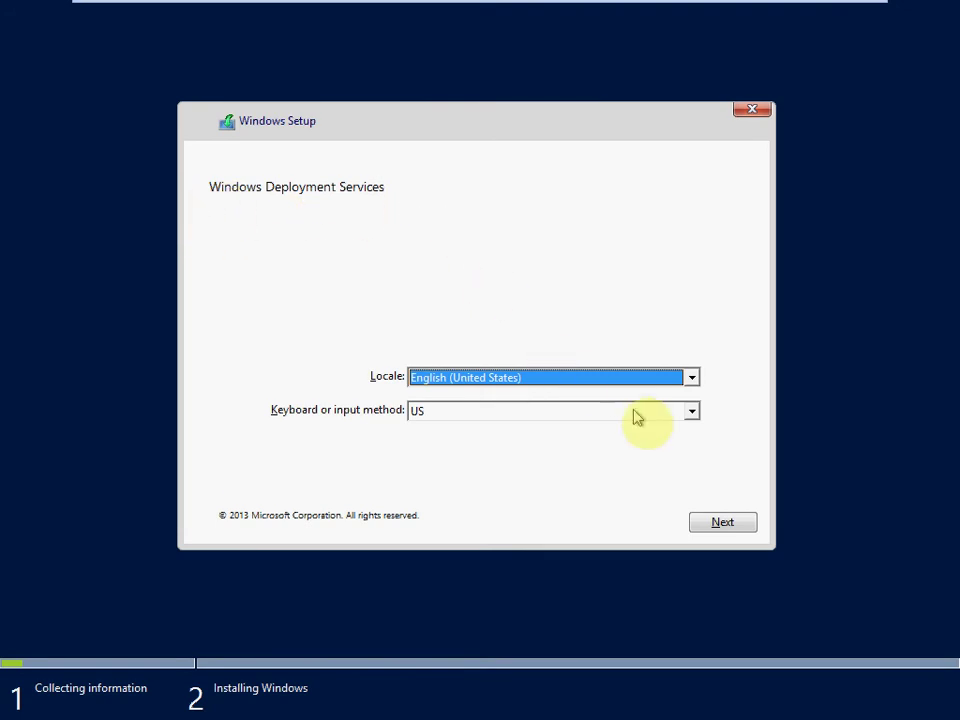
{"action": "left_click", "coordinate": [724, 524]}
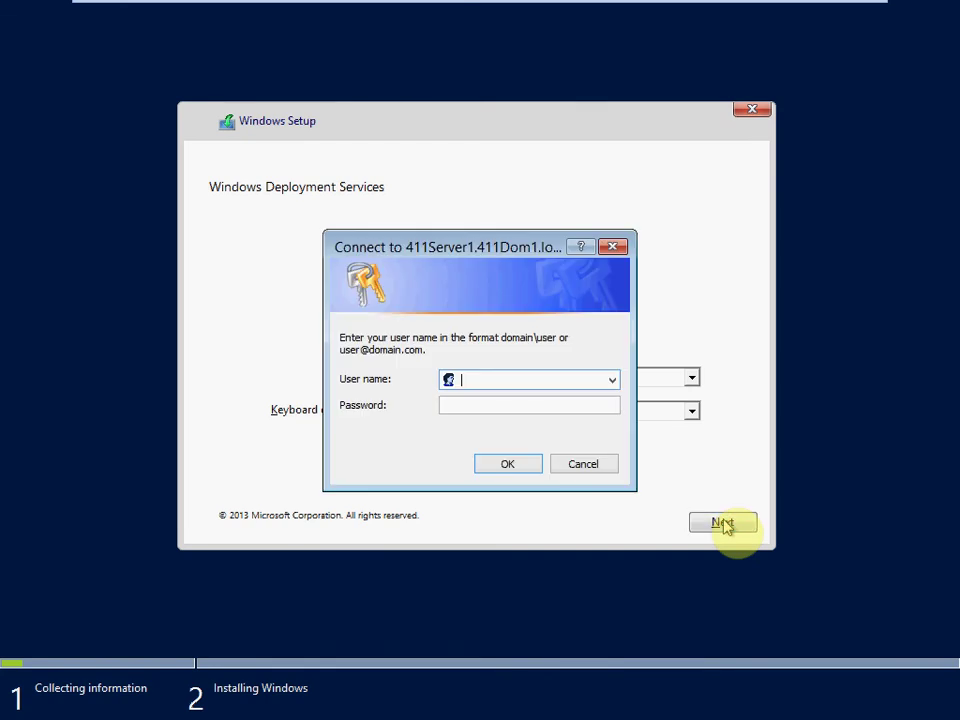
{"action": "left_click", "coordinate": [452, 382]}
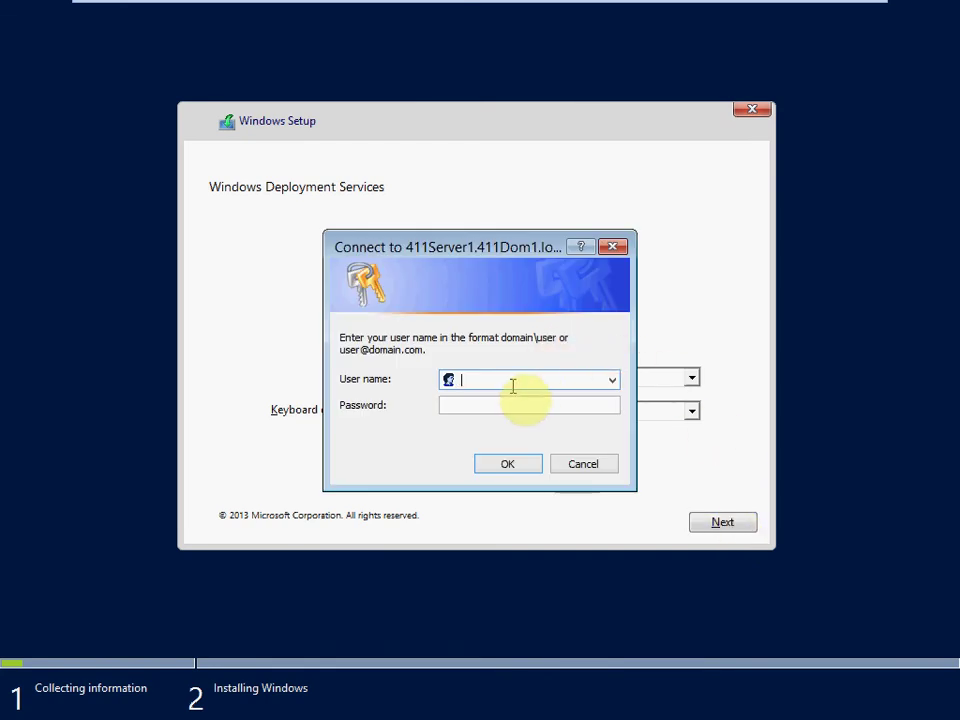
{"action": "type", "text": "4"}
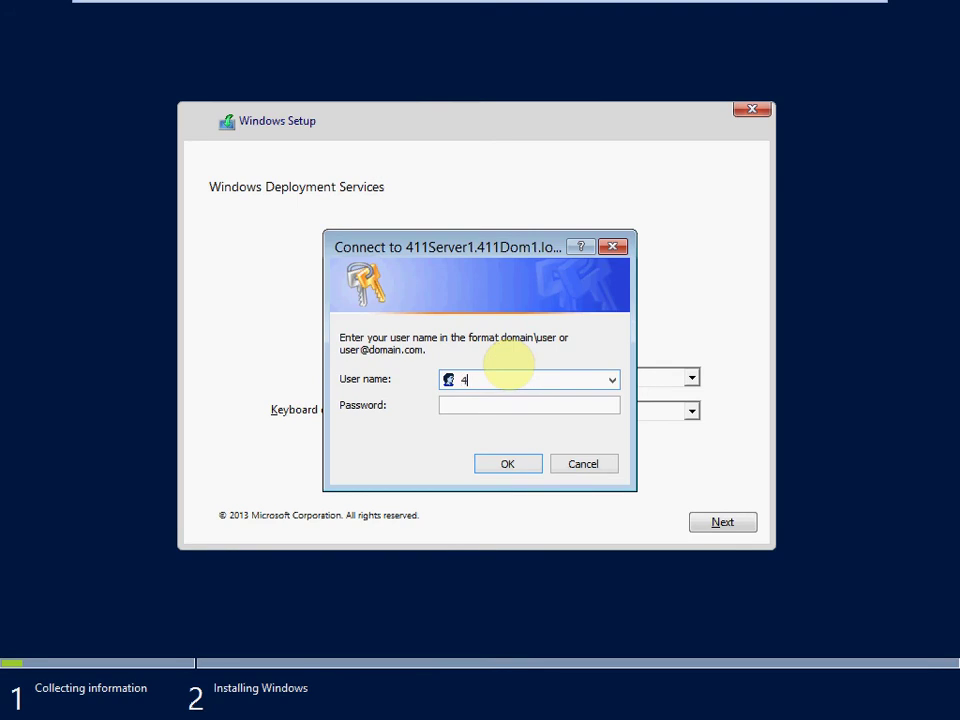
{"action": "type", "text": "11dom1.local"}
{"action": "key", "text": "Tab"}
{"action": "key", "text": "shift+Tab"}
{"action": "key", "text": "End"}
{"action": "type", "text": "\\administrator"}
{"action": "key", "text": "Tab"}
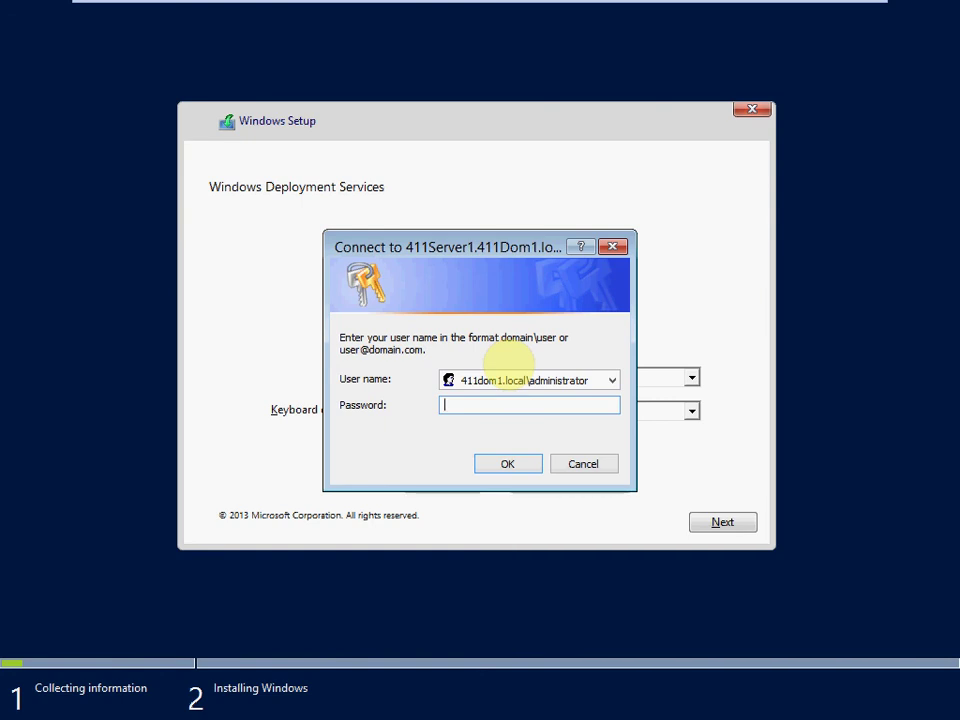
{"action": "type", "text": "Password01"}
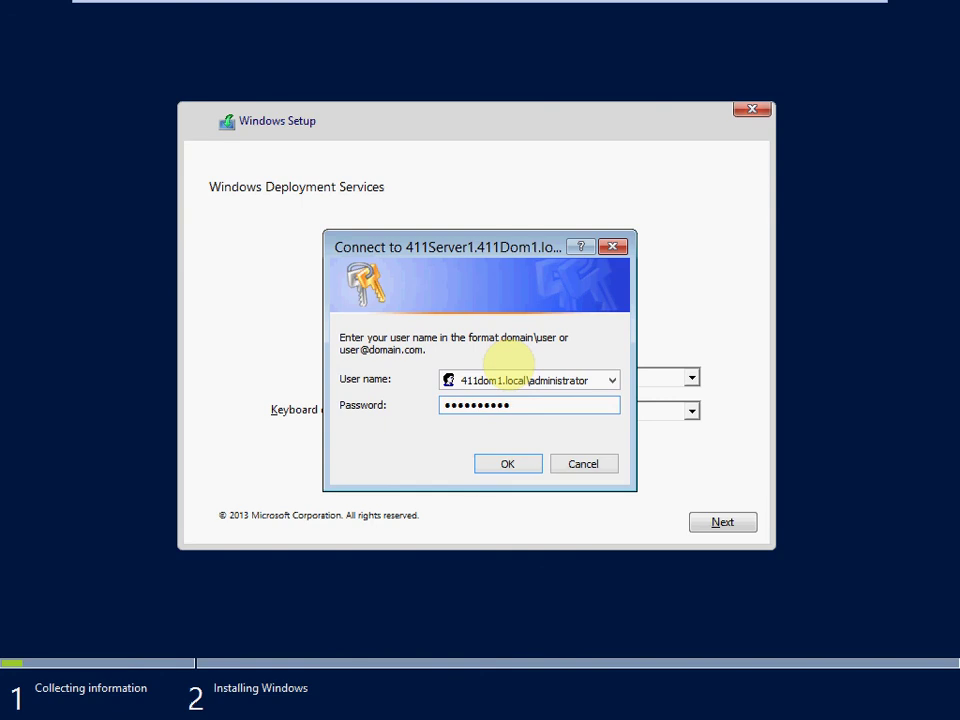
{"action": "left_click", "coordinate": [506, 465]}
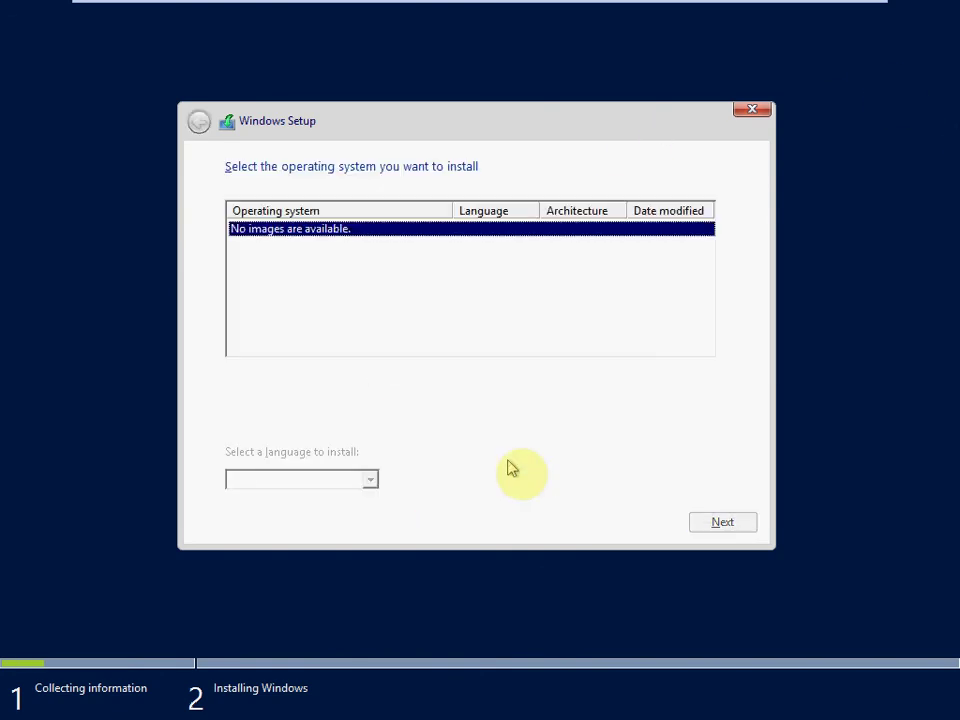